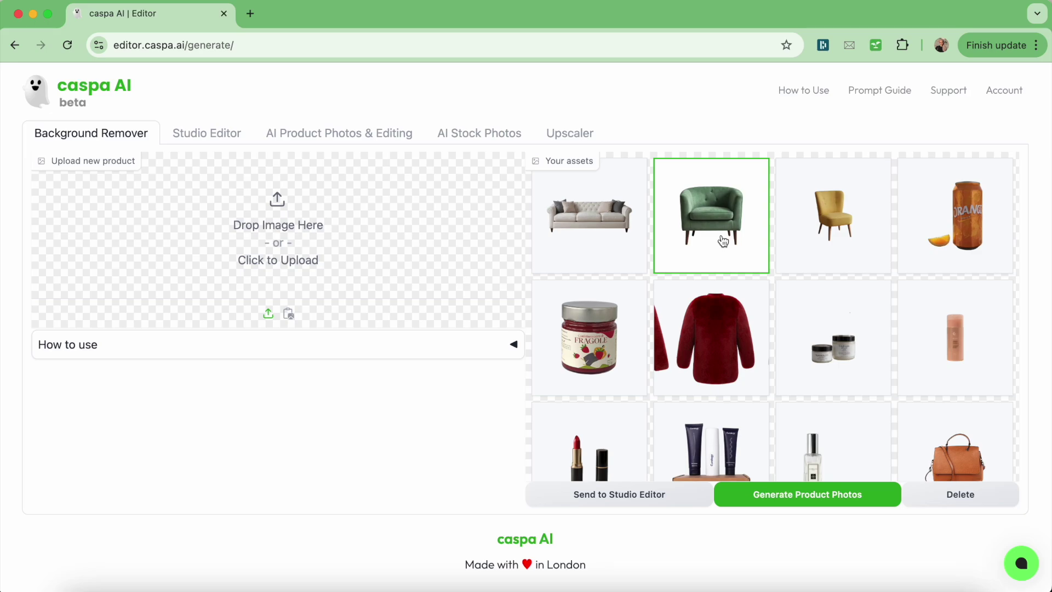
- Start AI product photos for the green armchair and enter it as the product
left_click(723, 241)
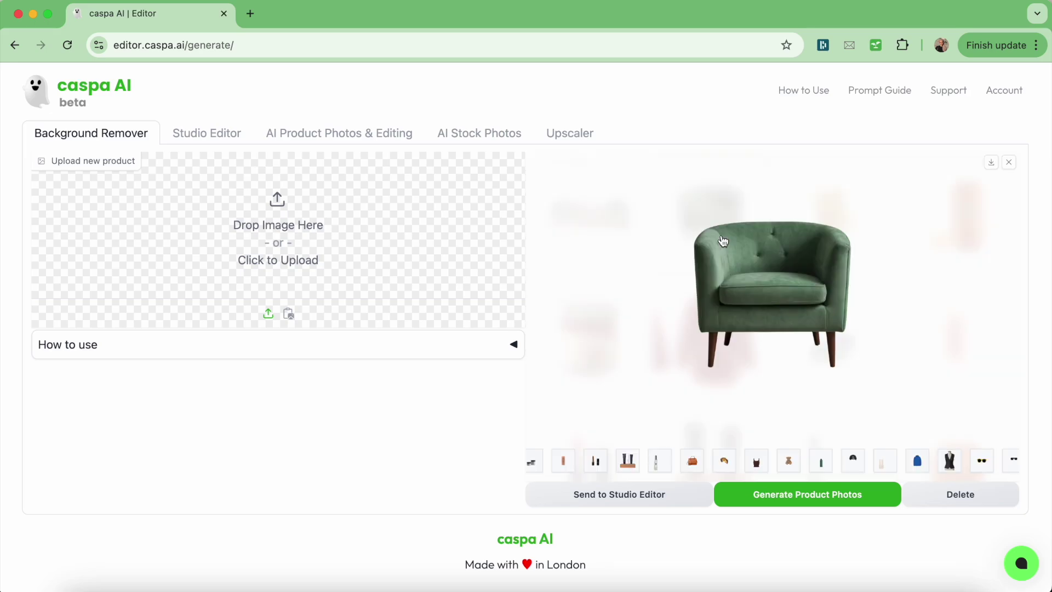
left_click(773, 507)
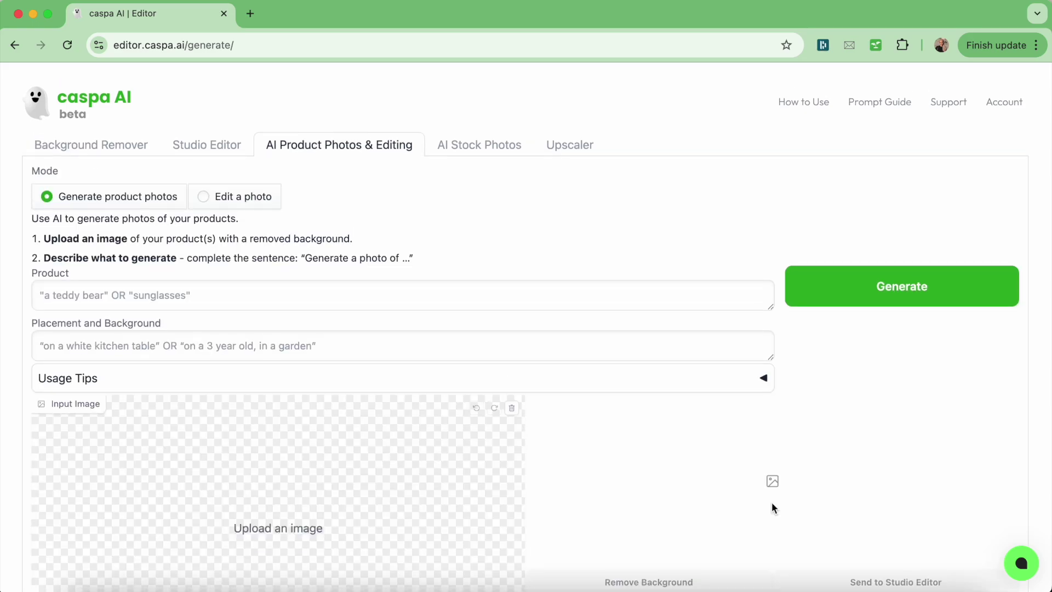
scroll(772, 507, "down", 2)
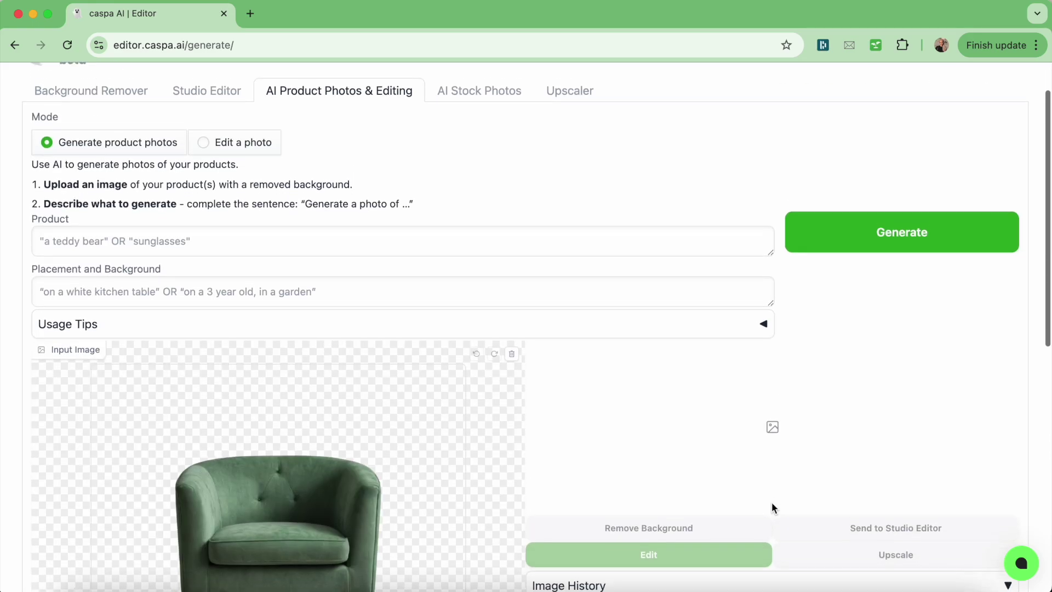
left_click(268, 193)
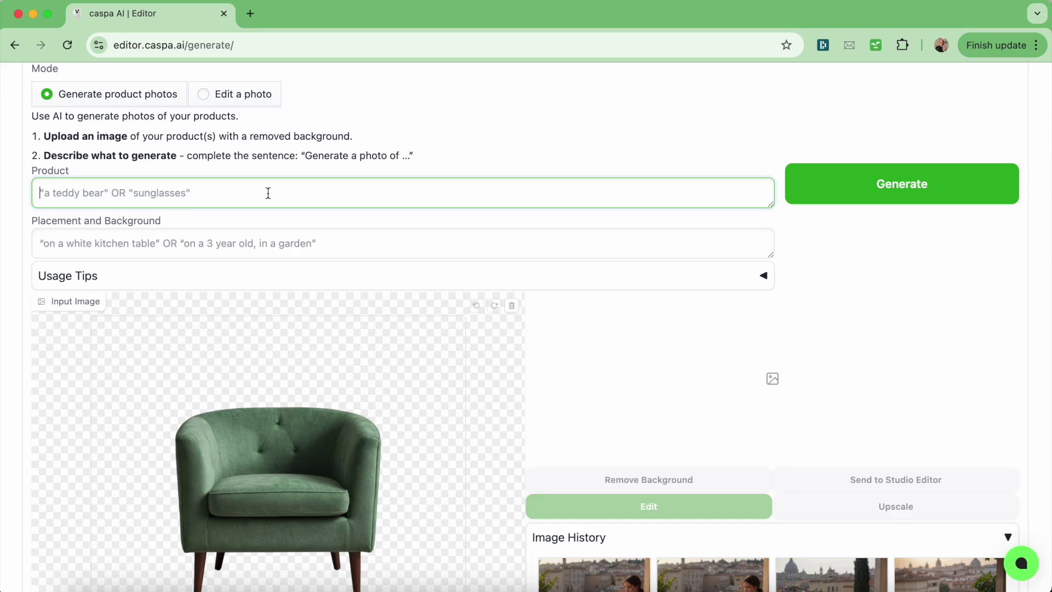
type("green chair")
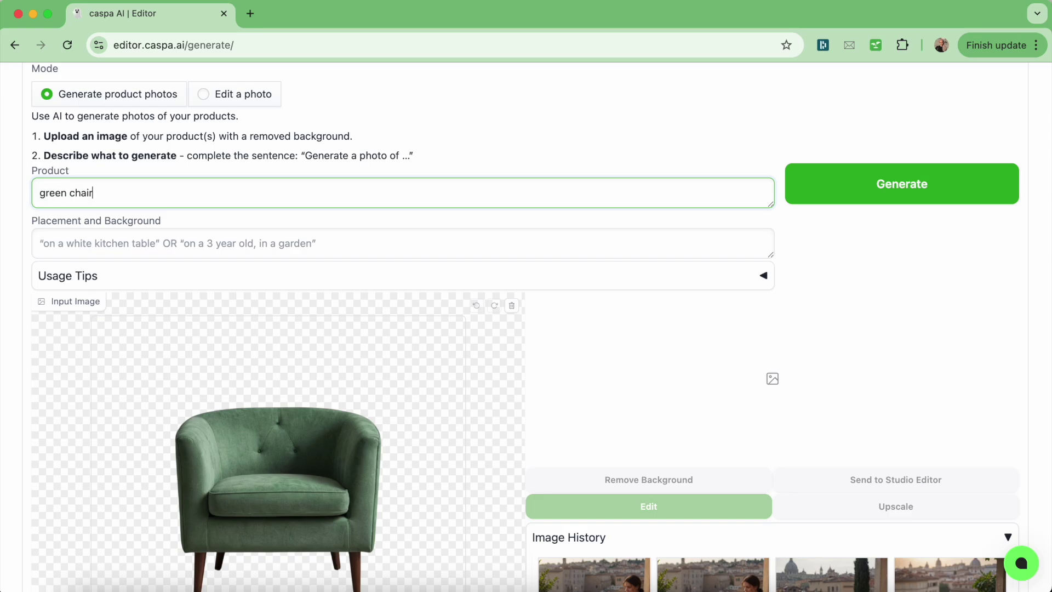
- Set the placement to 'in a modern living room, plants in the background' and generate
left_click(253, 251)
scroll(252, 246, "down", 1)
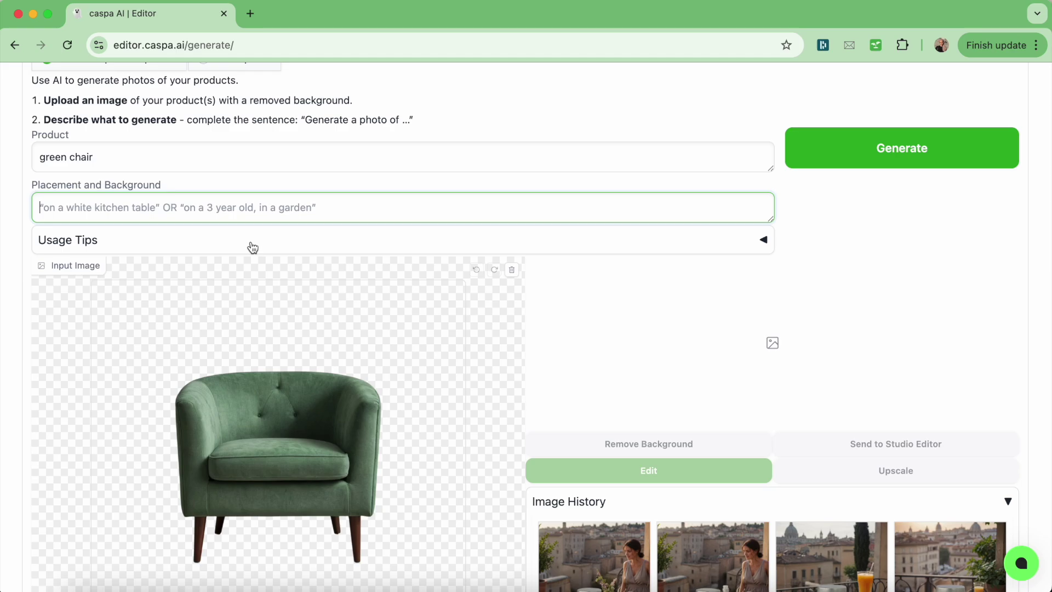
type("in a modern")
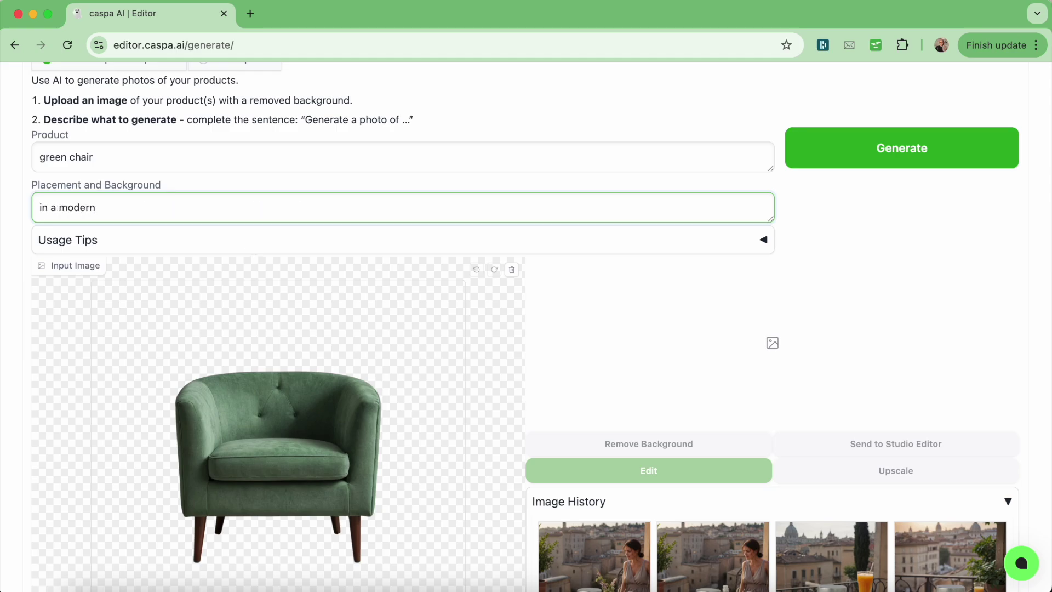
type(" living room, plants in the background")
left_click(909, 148)
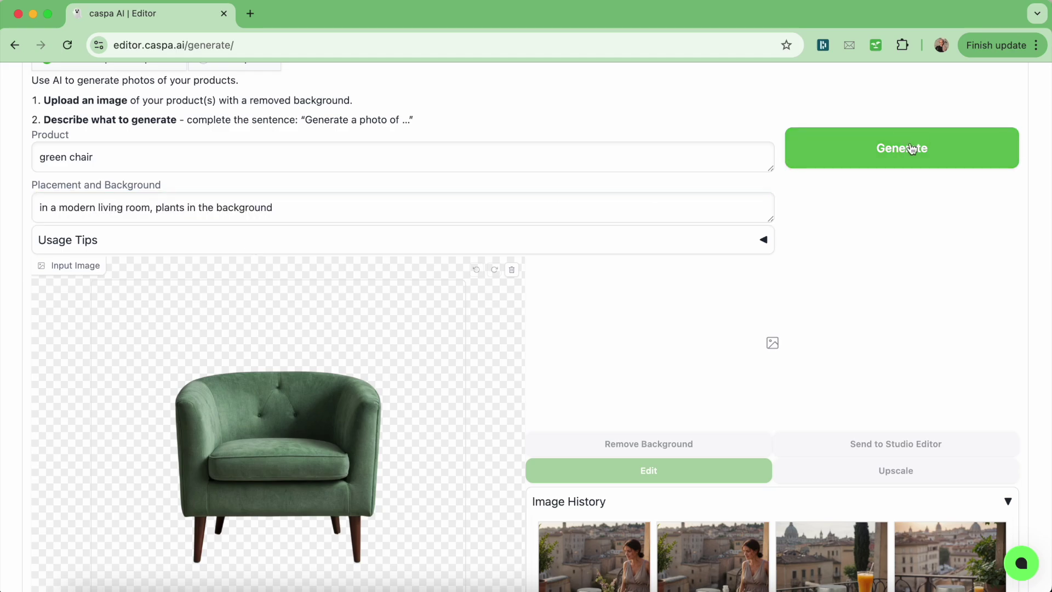
scroll(1032, 305, "down", 2)
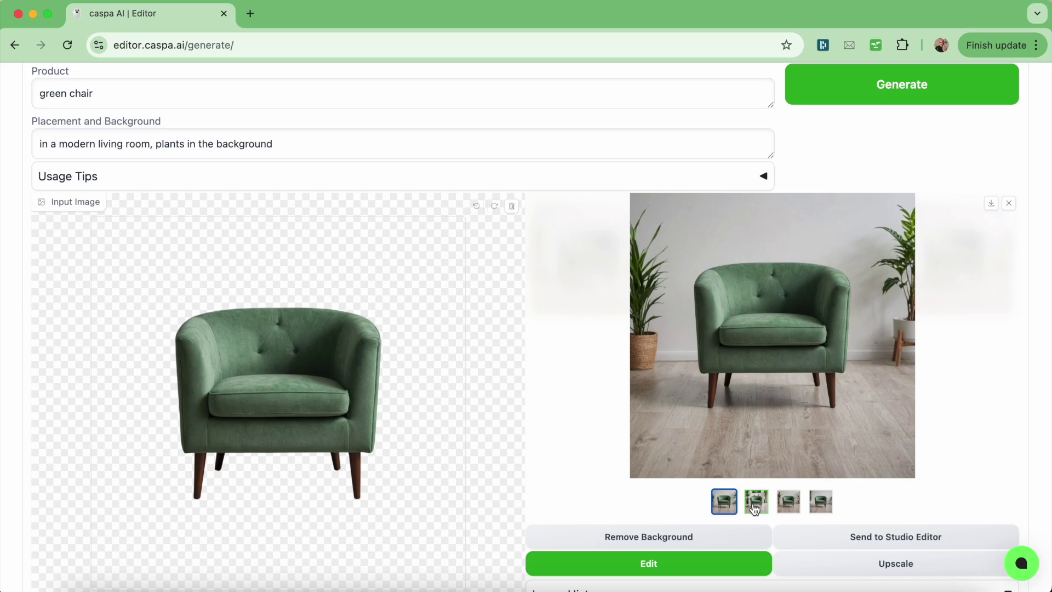
- Download the living-room photo, then regenerate with placement 'in an all green room, plants in the background'
left_click(993, 211)
triple_click(336, 145)
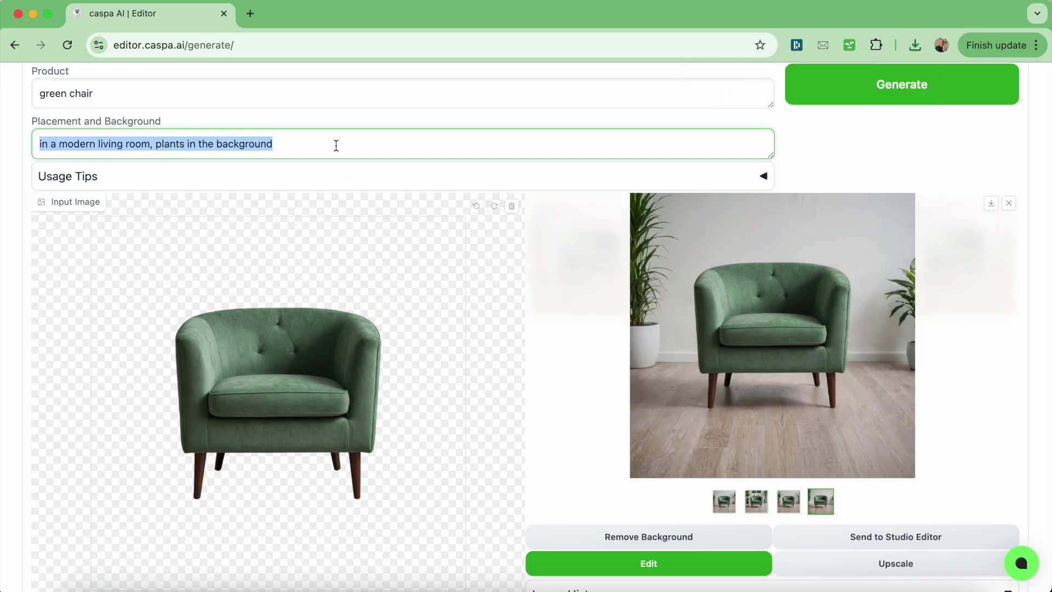
type("in an all gree")
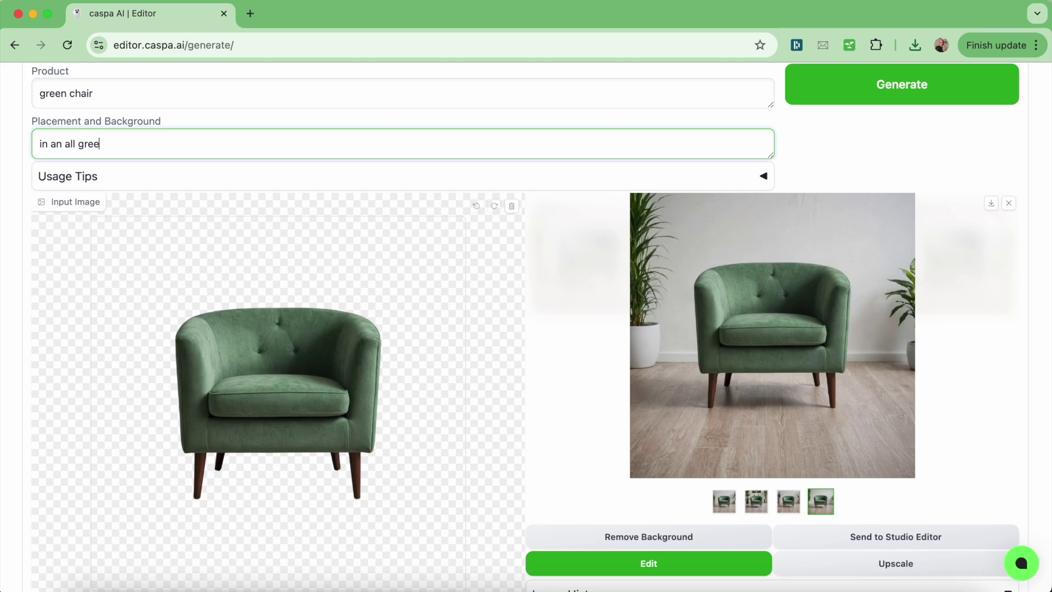
type("n room, plants in the background")
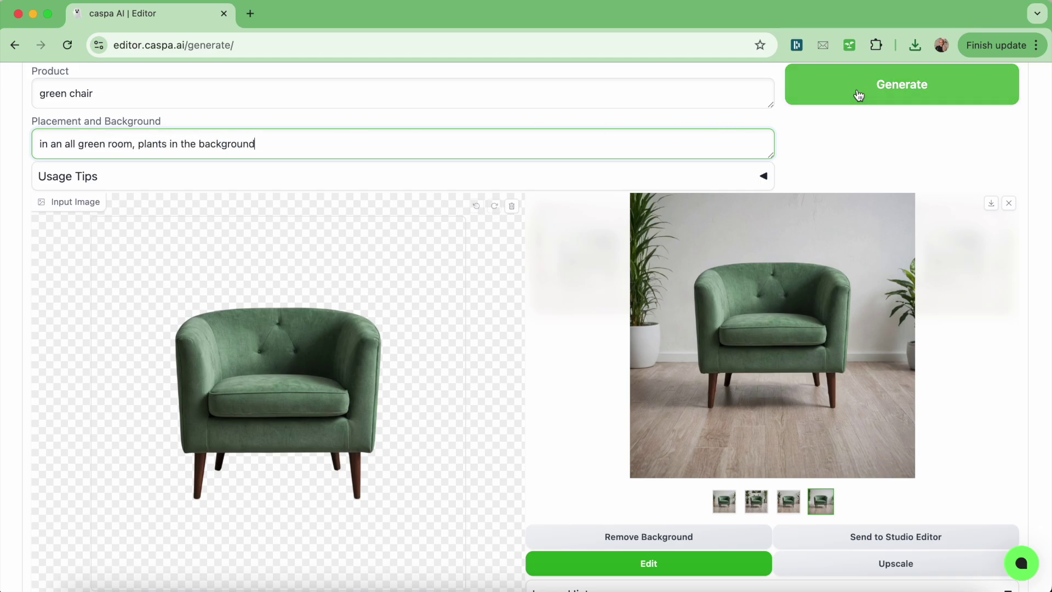
left_click(847, 94)
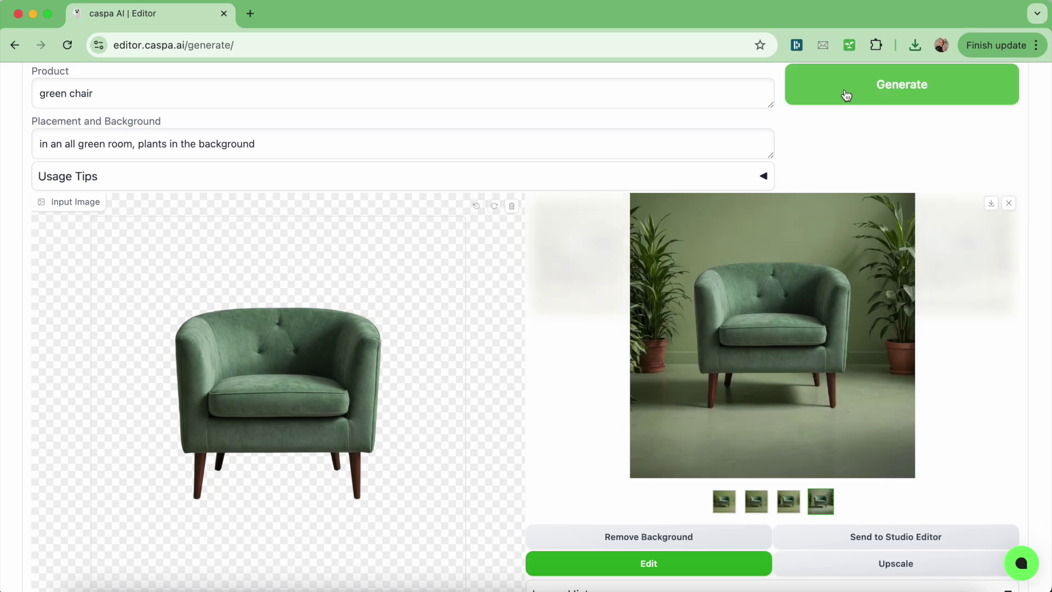
- Browse the four all-green-room armchair variants
left_click(789, 501)
left_click(723, 501)
left_click(756, 501)
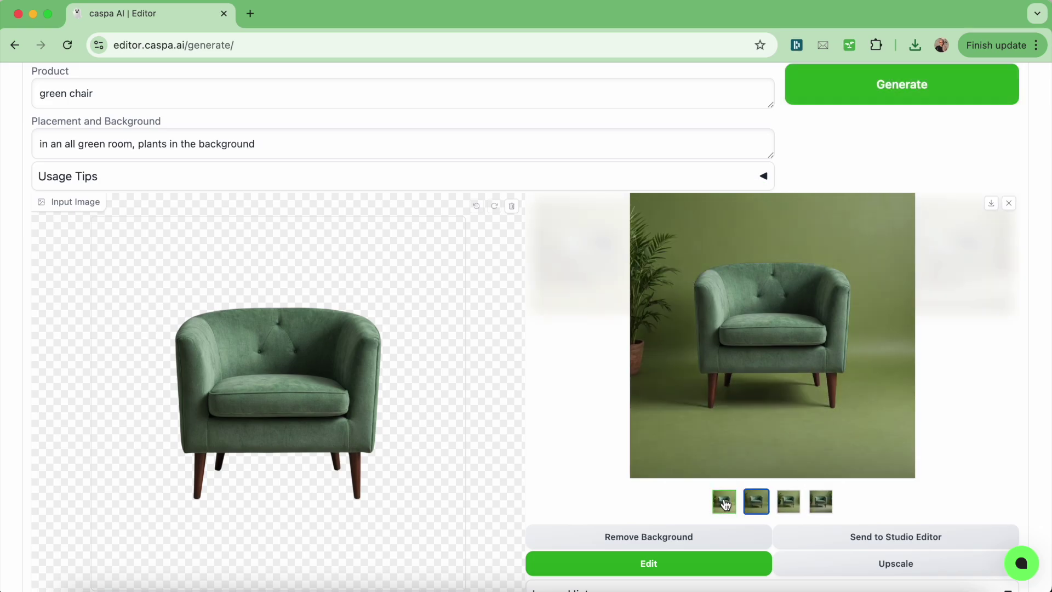
key("Right")
key("Right")
- Save the green-room photo, regenerate in an all red room, and download a red variant
left_click(990, 203)
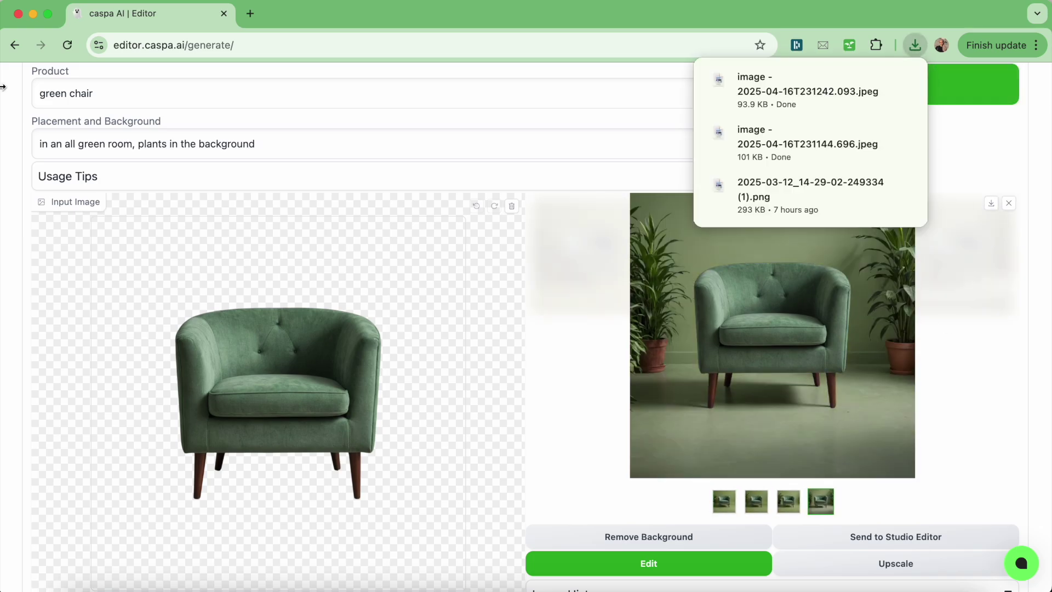
double_click(89, 145)
type("red")
left_click(873, 92)
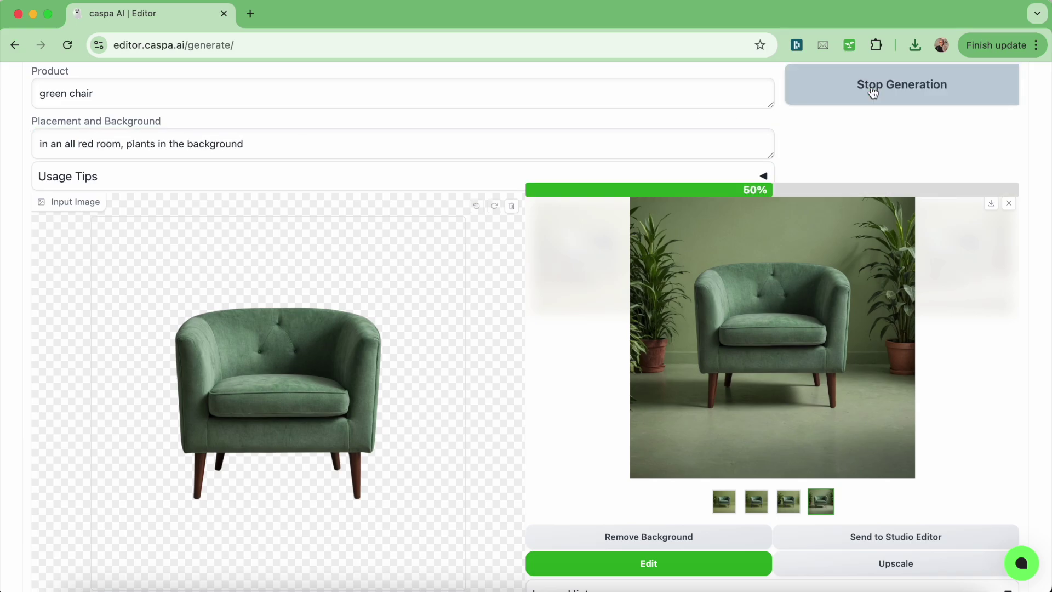
left_click(750, 503)
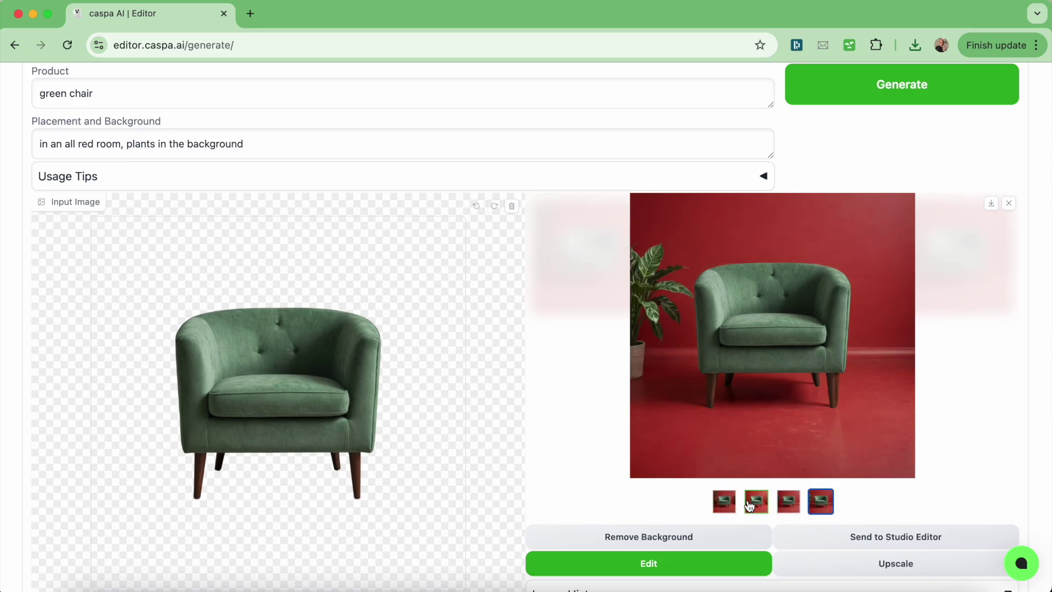
left_click(991, 204)
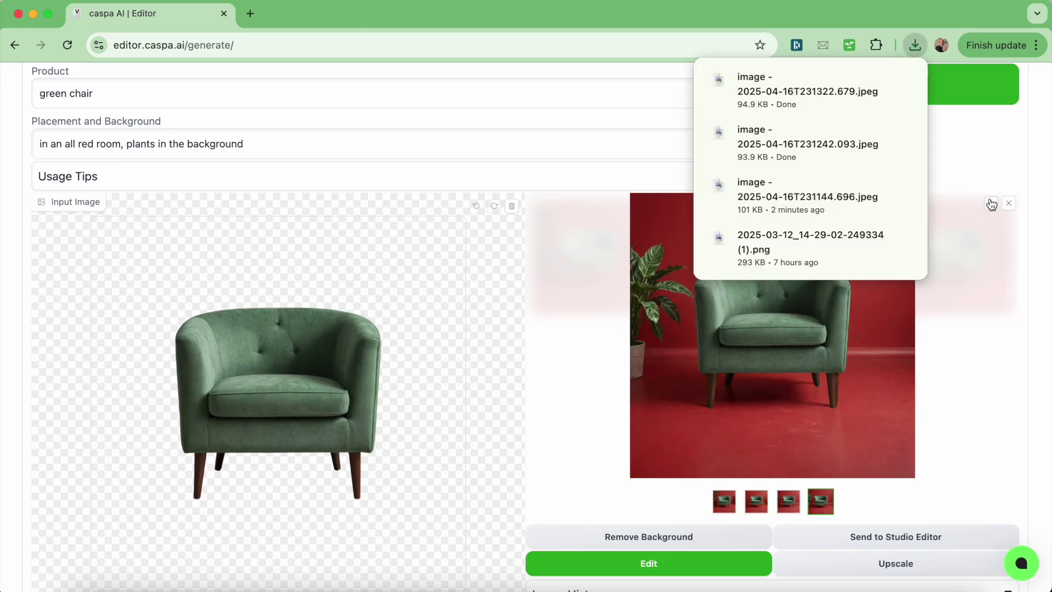
- Regenerate the armchair in an all grey room, preview it full screen, and download it
double_click(86, 146)
type("grey")
left_click(872, 91)
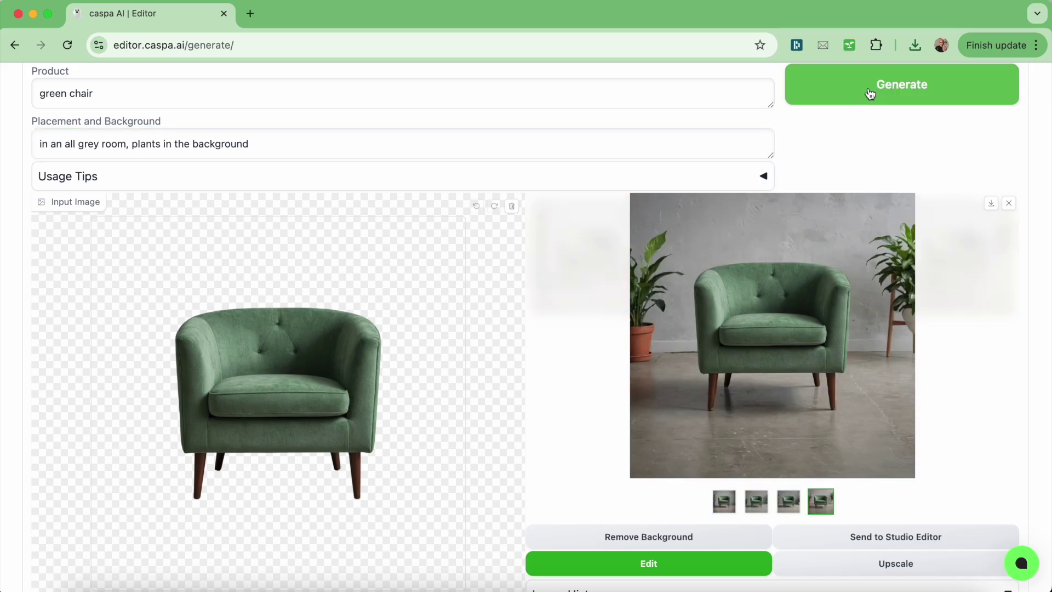
left_click(904, 400)
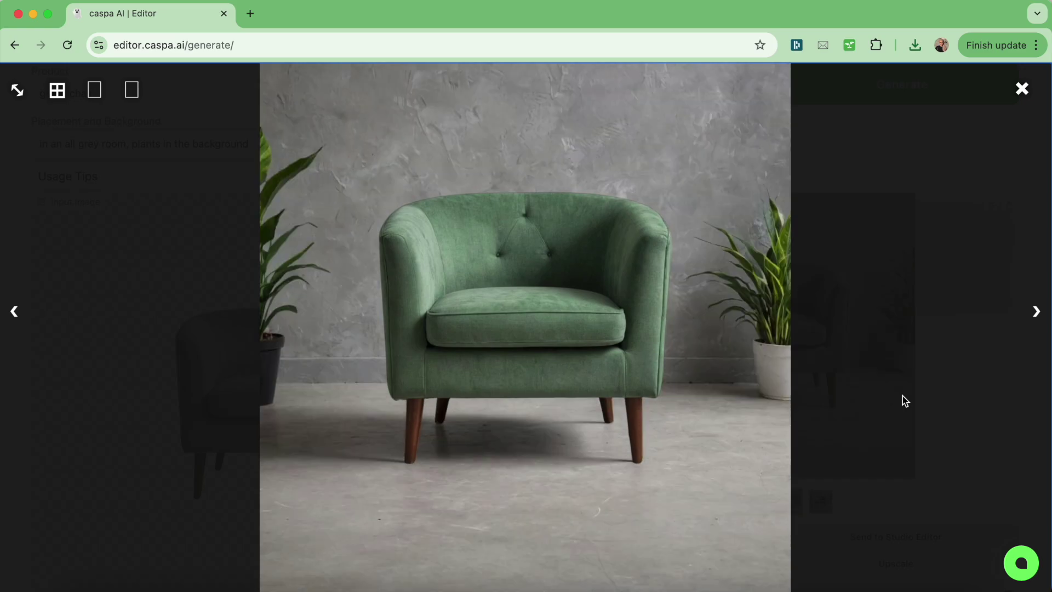
left_click(902, 395)
left_click(991, 206)
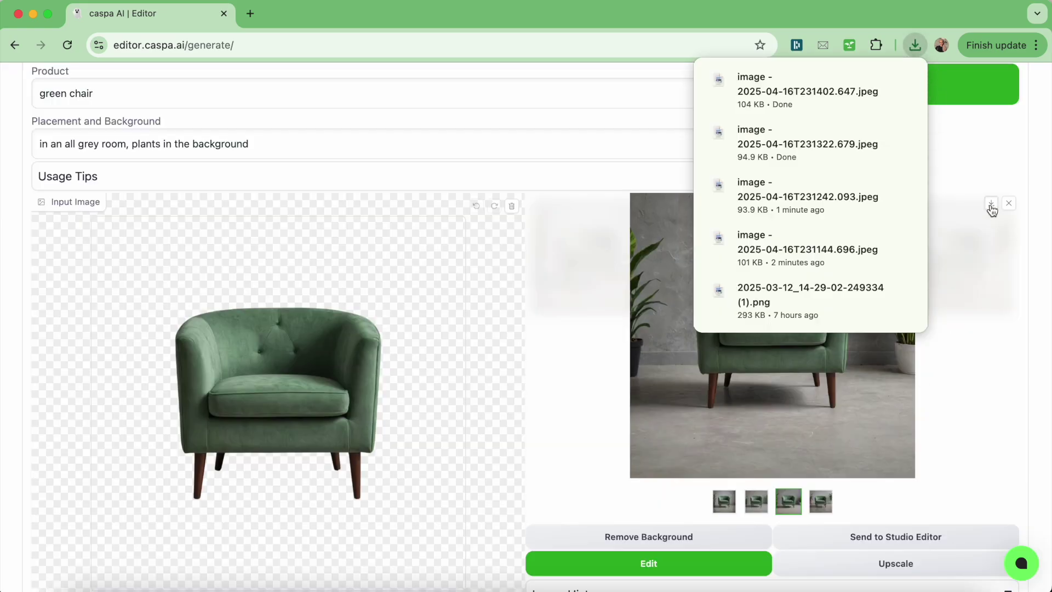
- Open the four armchair JPEGs from Downloads together in Preview
left_click(87, 575)
left_click(310, 256)
left_click_drag(756, 154, 430, 181)
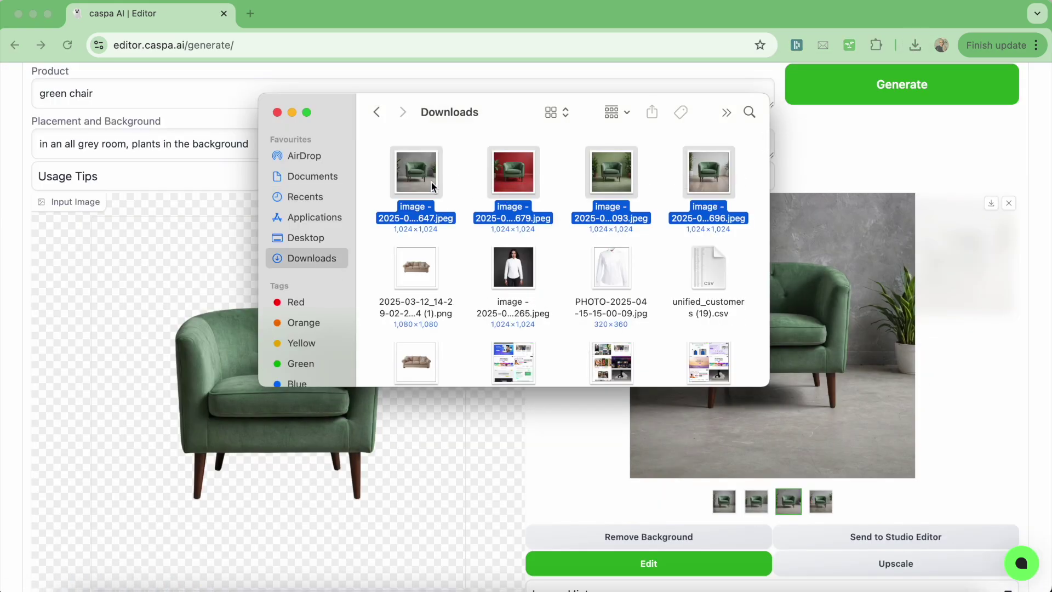
double_click(431, 181)
key("Down")
key("Down")
key("Down")
key("Up")
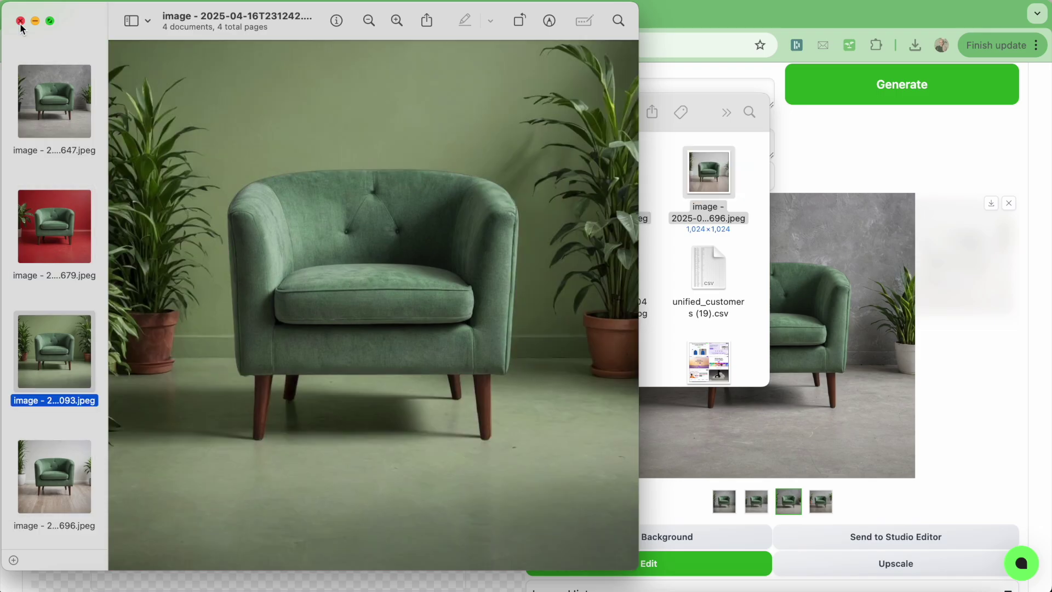
left_click(21, 21)
- Open the chair images in separate Preview windows and tile them into screen quarters
key("Right")
key("Right")
key("super+o")
key("Right")
key("super+o")
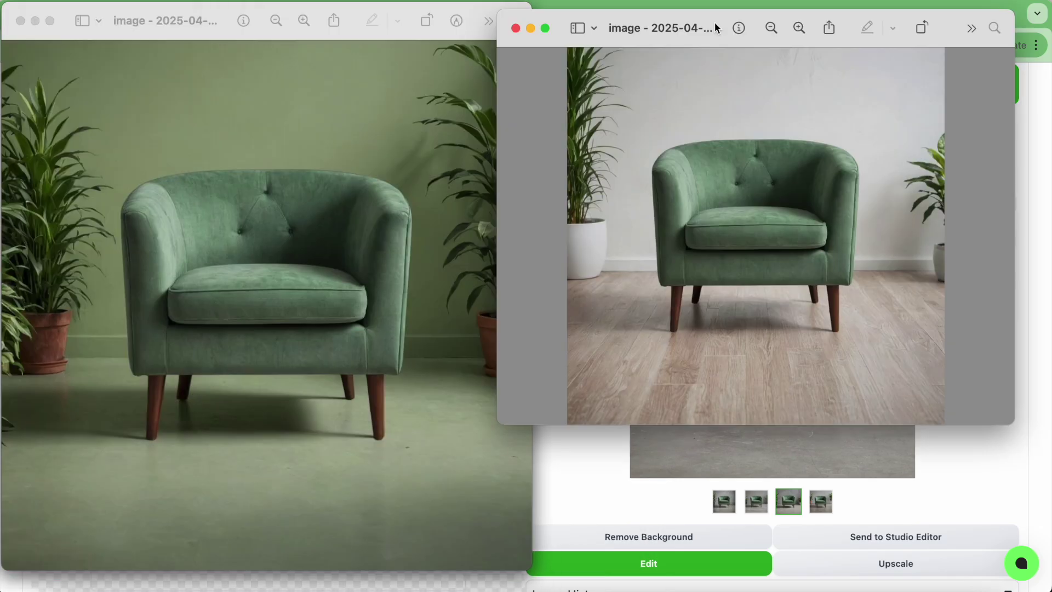
key("ctrl+alt+u")
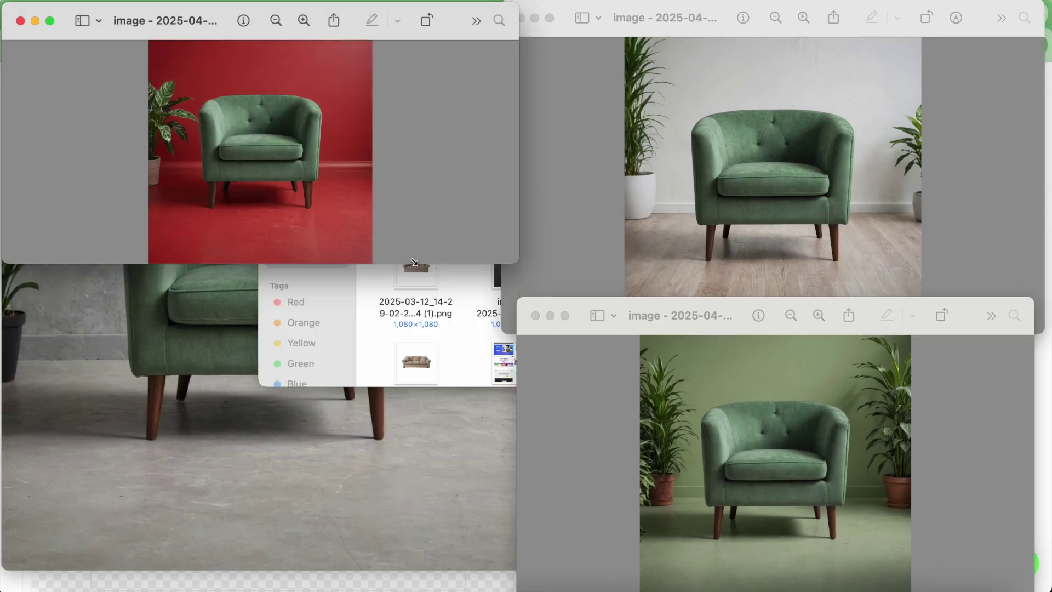
key("super+grave")
key("ctrl+alt+j")
left_click_drag(446, 309, 476, 309)
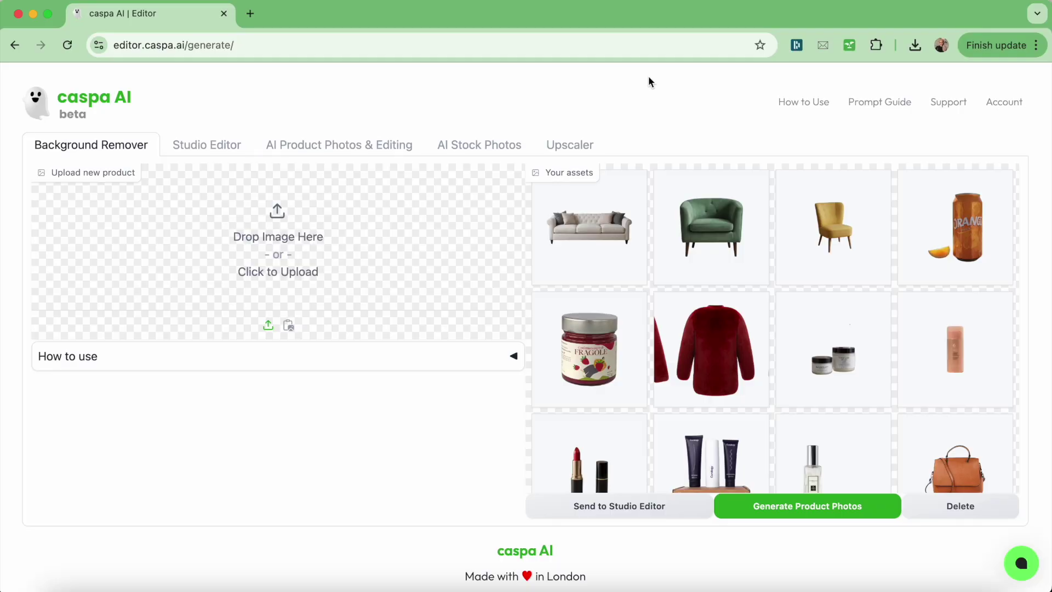
- Select the cream sofa asset and place it on the Studio Editor canvas
left_click(607, 241)
left_click(604, 240)
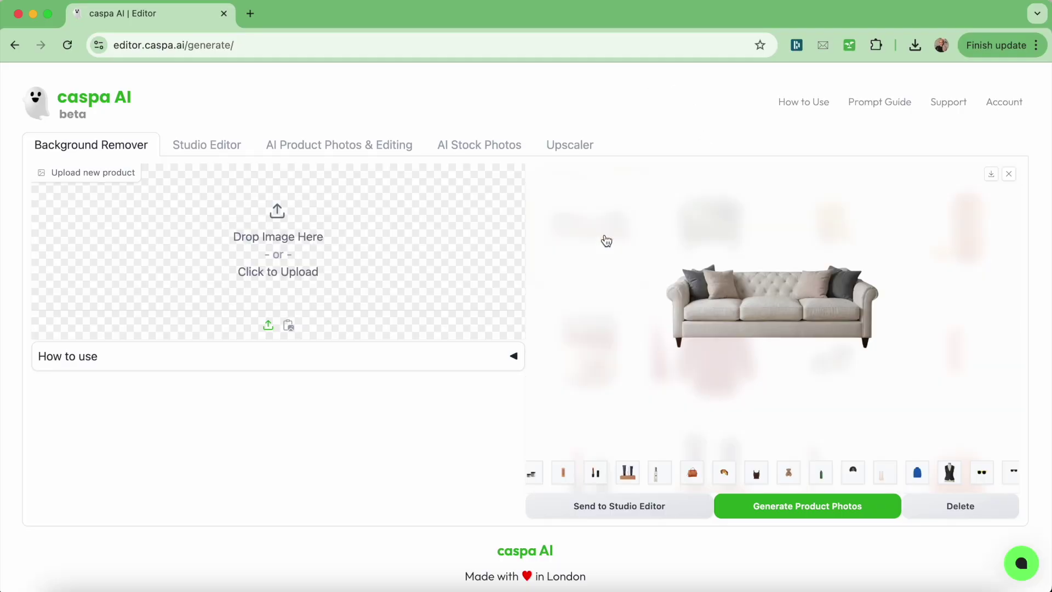
scroll(603, 240, "down", 1)
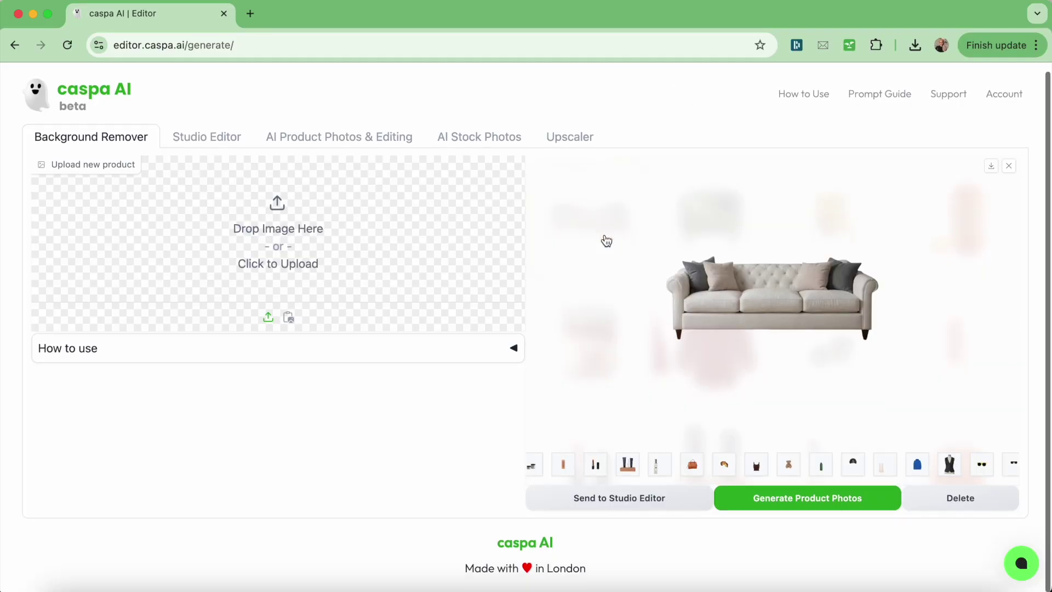
left_click(588, 500)
scroll(589, 500, "down", 2)
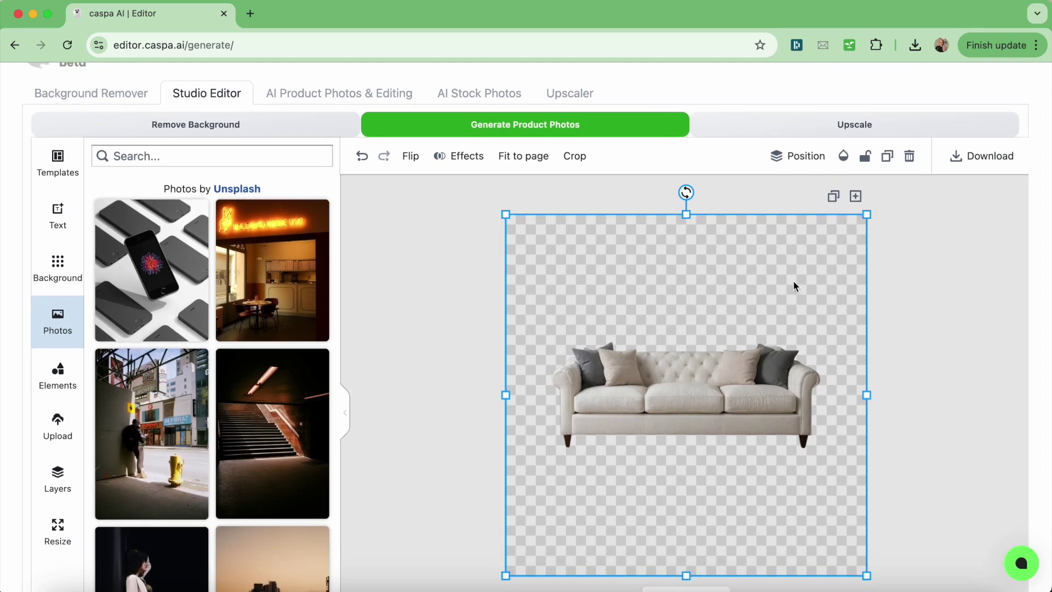
- Move the sofa lower on the canvas and enlarge it
left_click_drag(793, 281, 789, 345)
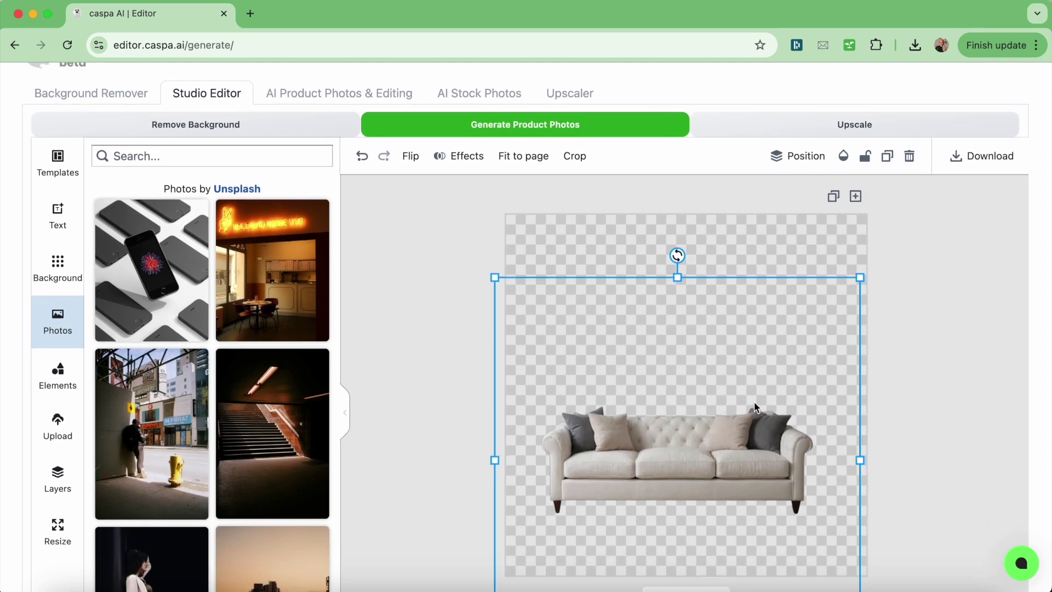
left_click_drag(857, 279, 886, 251)
left_click_drag(722, 448, 718, 460)
- Generate 'cream sofa' photos in a living room with a window, plant and colourful rug
left_click(573, 127)
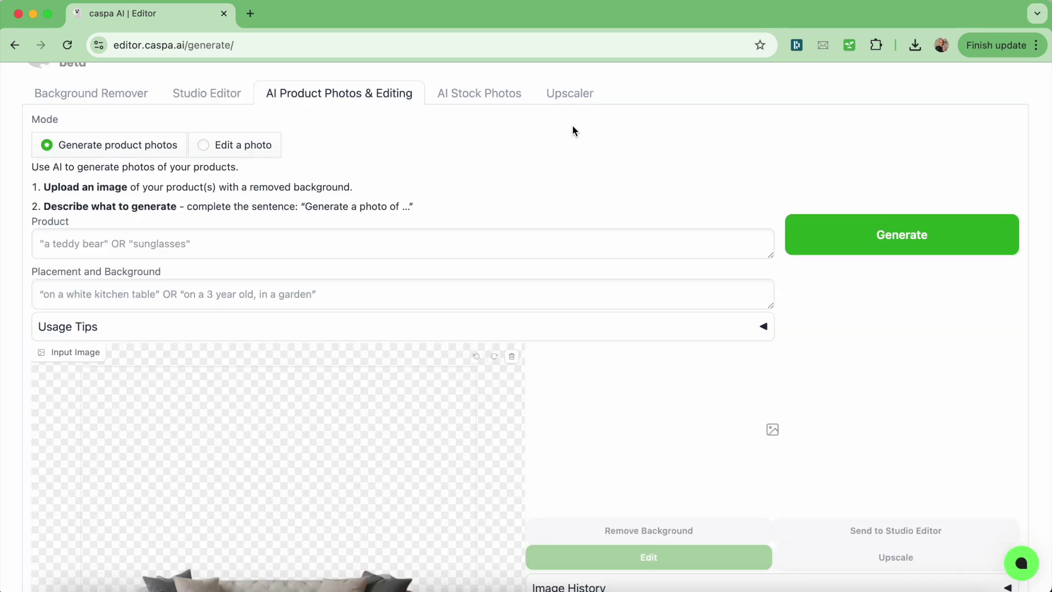
scroll(376, 272, "down", 5)
scroll(375, 272, "up", 6)
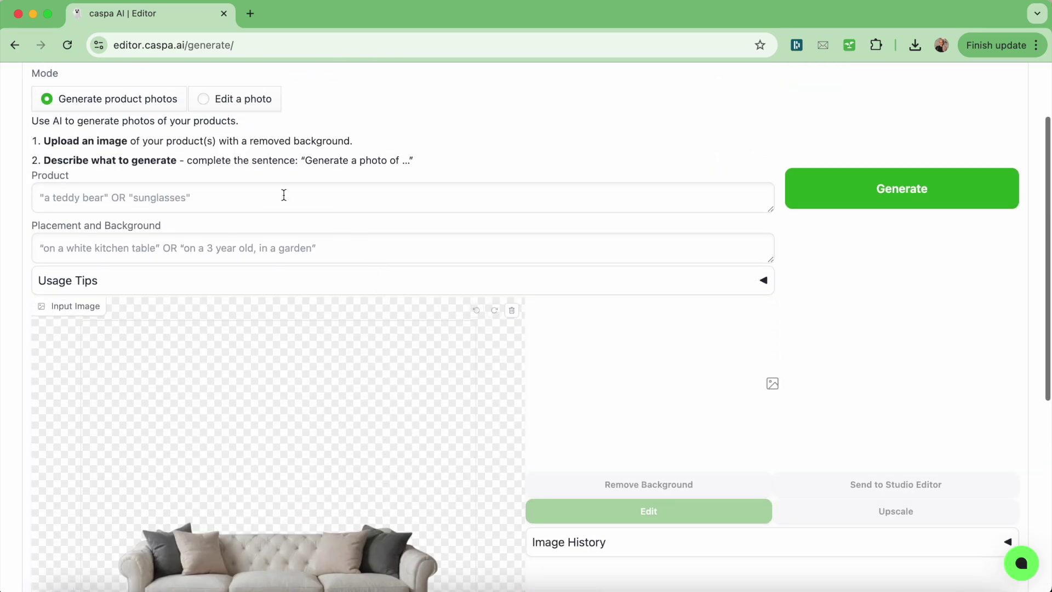
left_click(284, 195)
type("cream sofa")
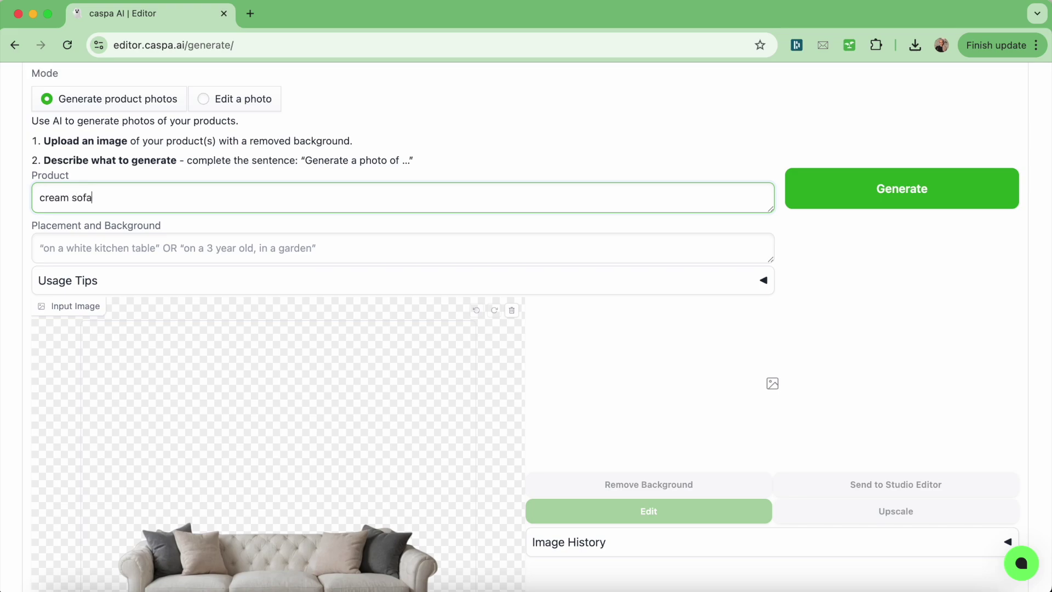
scroll(211, 159, "down", 3)
left_click(211, 164)
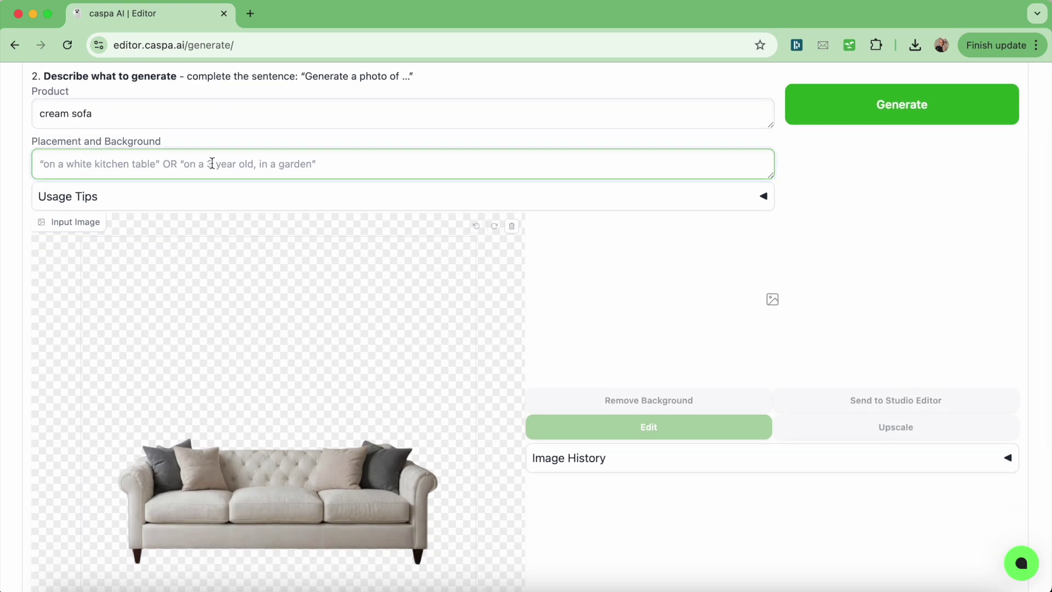
type("in the ")
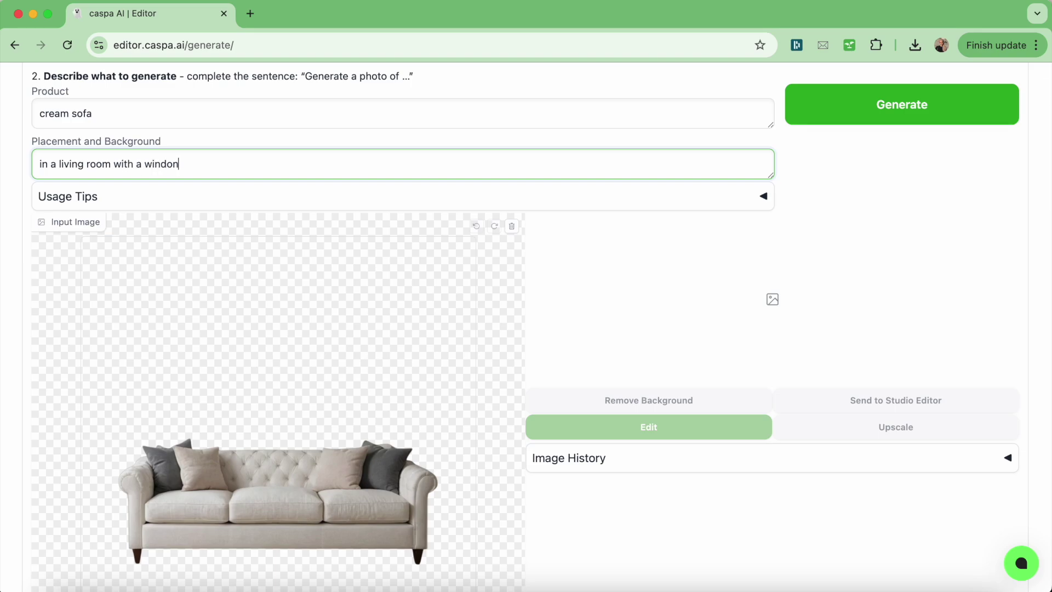
type("background, colourful rug on the floor")
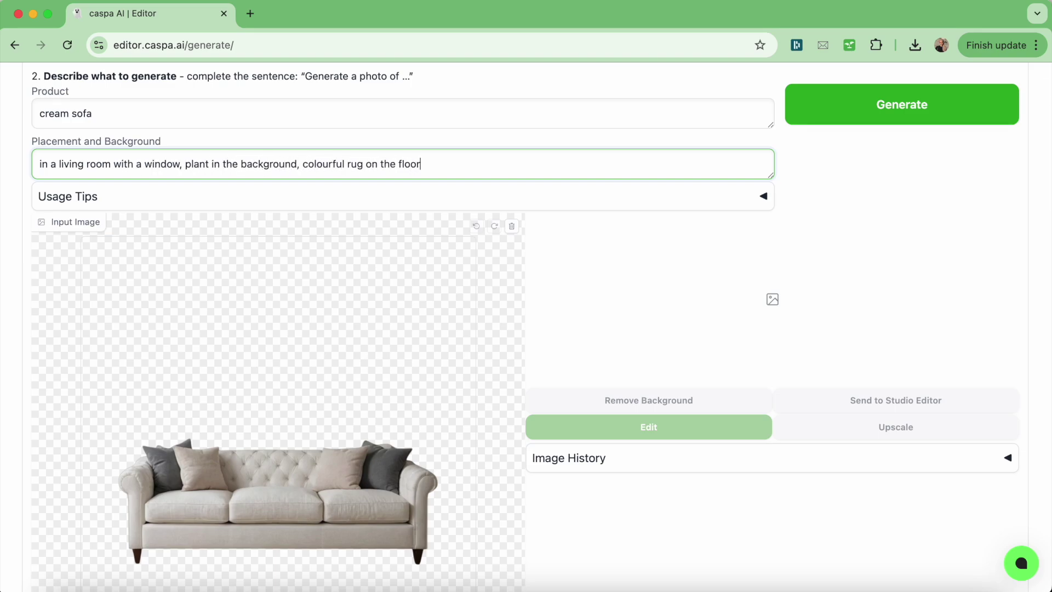
scroll(869, 88, "down", 1)
left_click(868, 89)
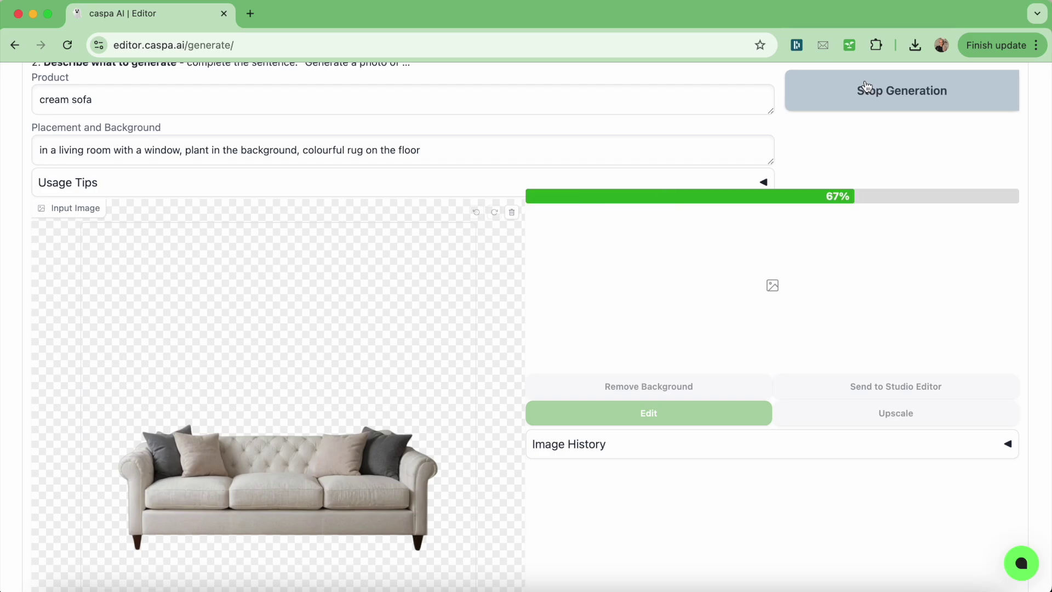
- Review the sofa results full screen, settling on the window-and-rug variant
left_click(752, 416)
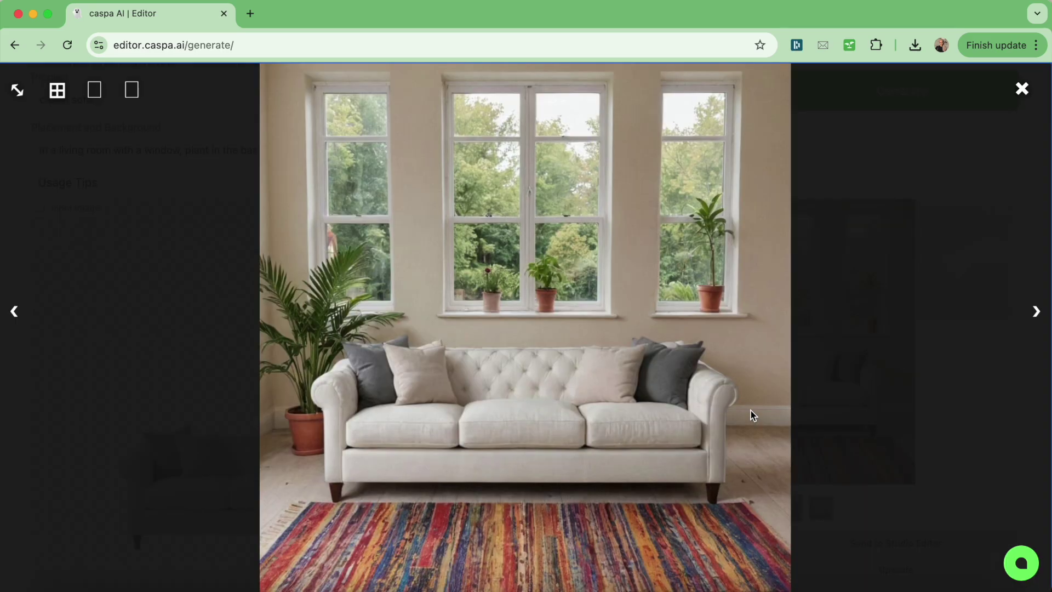
key("Right")
key("Left")
left_click(891, 368)
- Download the living-room sofa photo and regenerate with 'on a marble floor, grey wall, large house plant on the side'
left_click(990, 209)
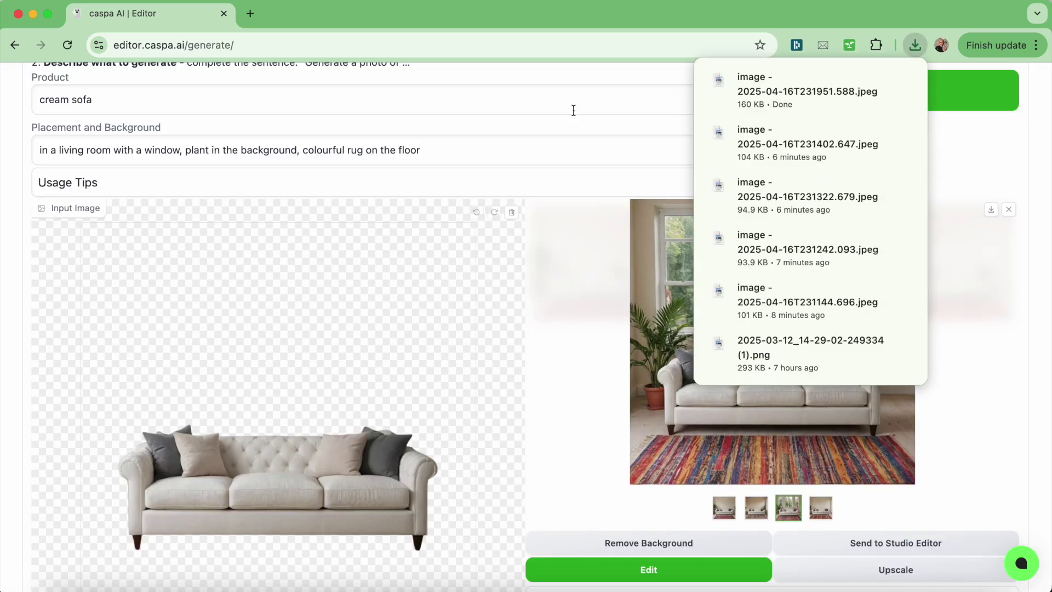
left_click(489, 151)
triple_click(489, 151)
type("on a marble")
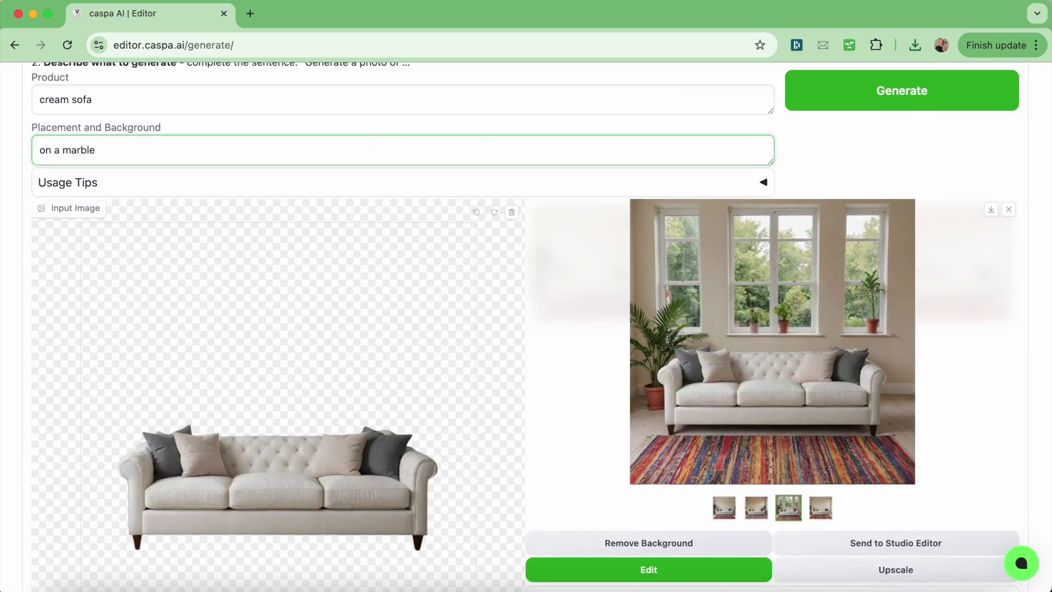
type(" floor, grey wall, large house plant on the side")
left_click(905, 113)
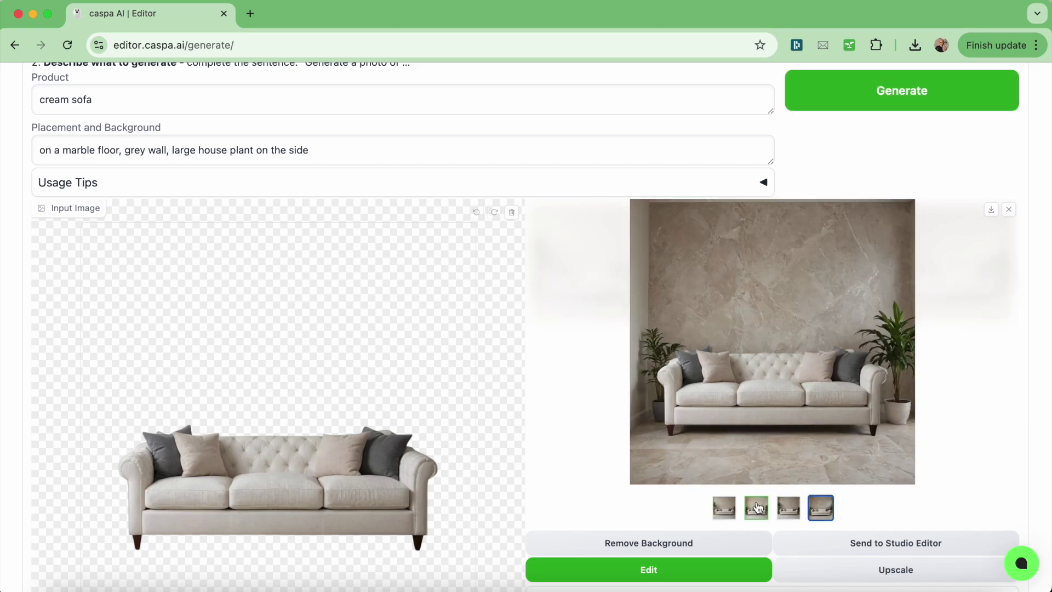
scroll(821, 486, "down", 1)
- Mask the wall above the sofa and inpaint a 'family portrait' there
left_click(688, 535)
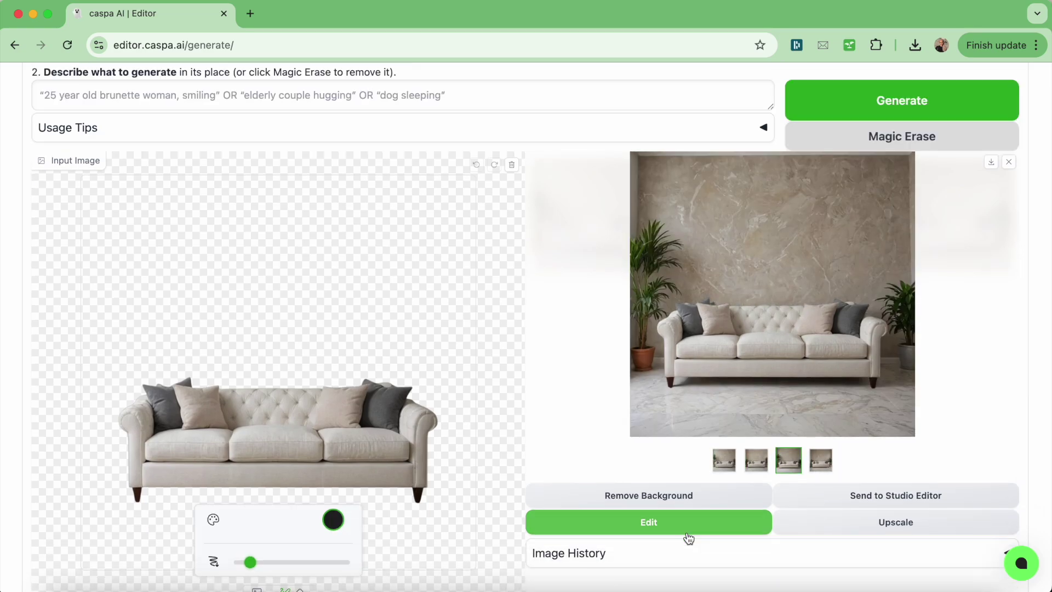
mouse_move(216, 253)
left_mouse_down()
mouse_move(216, 298)
mouse_move(345, 257)
mouse_move(332, 254)
mouse_move(221, 316)
mouse_move(335, 311)
mouse_move(277, 249)
mouse_move(241, 317)
mouse_move(274, 287)
mouse_move(307, 296)
left_mouse_up()
scroll(296, 296, "up", 5)
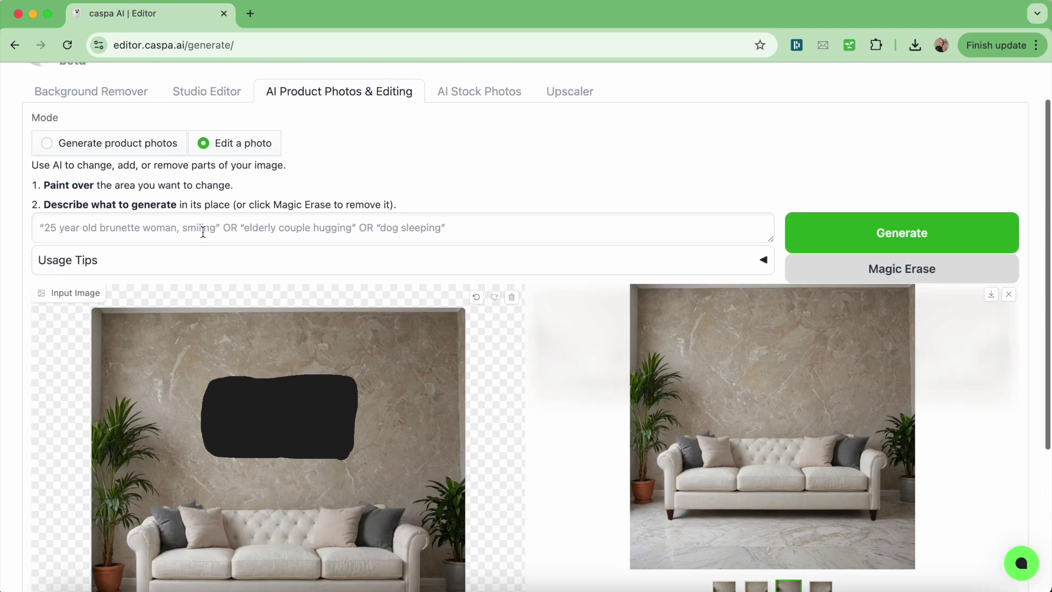
left_click(204, 227)
type("family portrait")
scroll(925, 110, "down", 3)
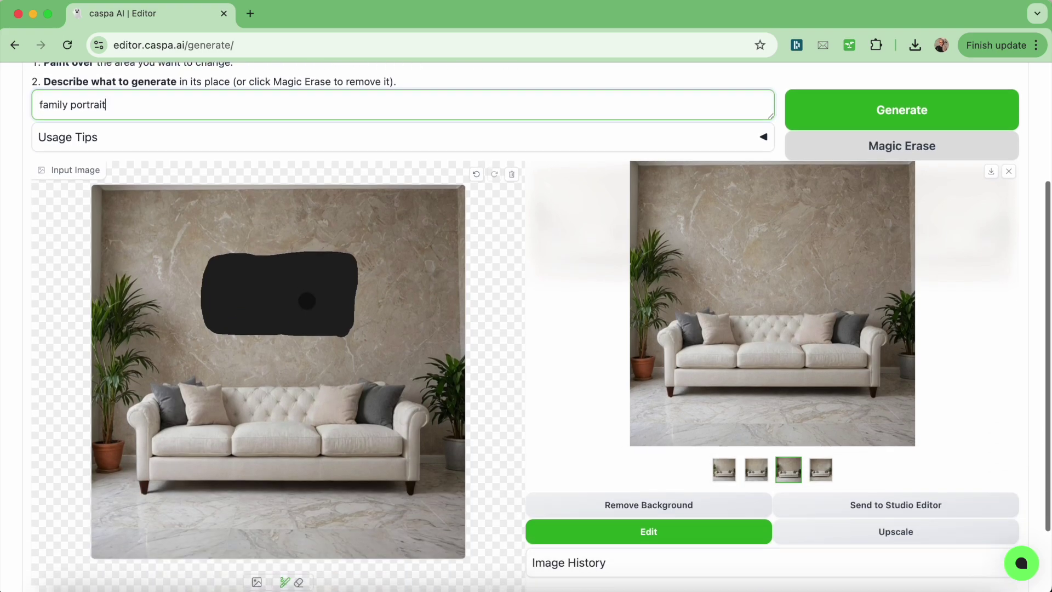
left_click(925, 110)
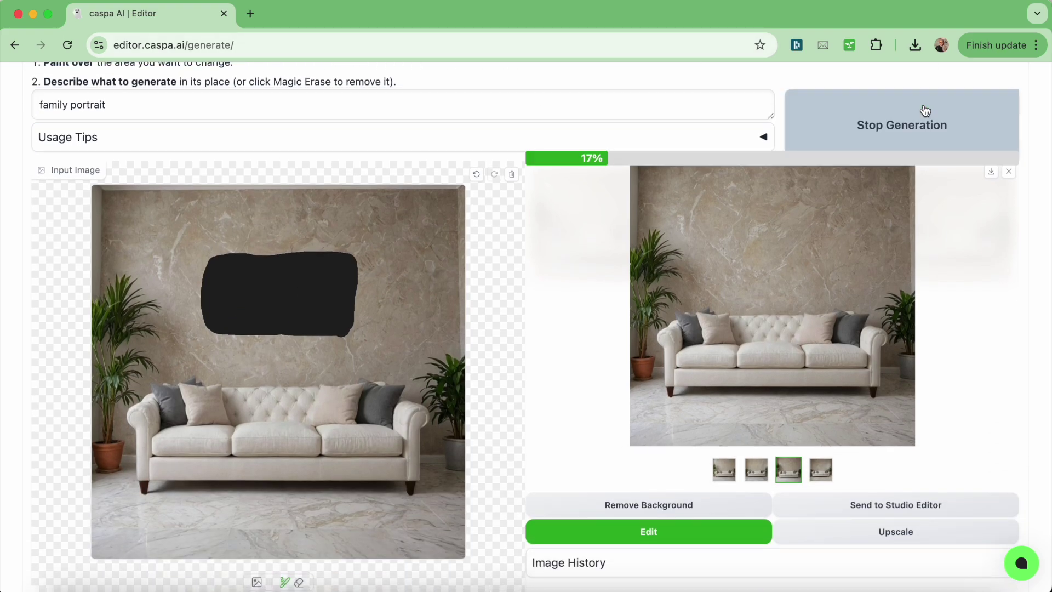
left_click(733, 468)
key("Right")
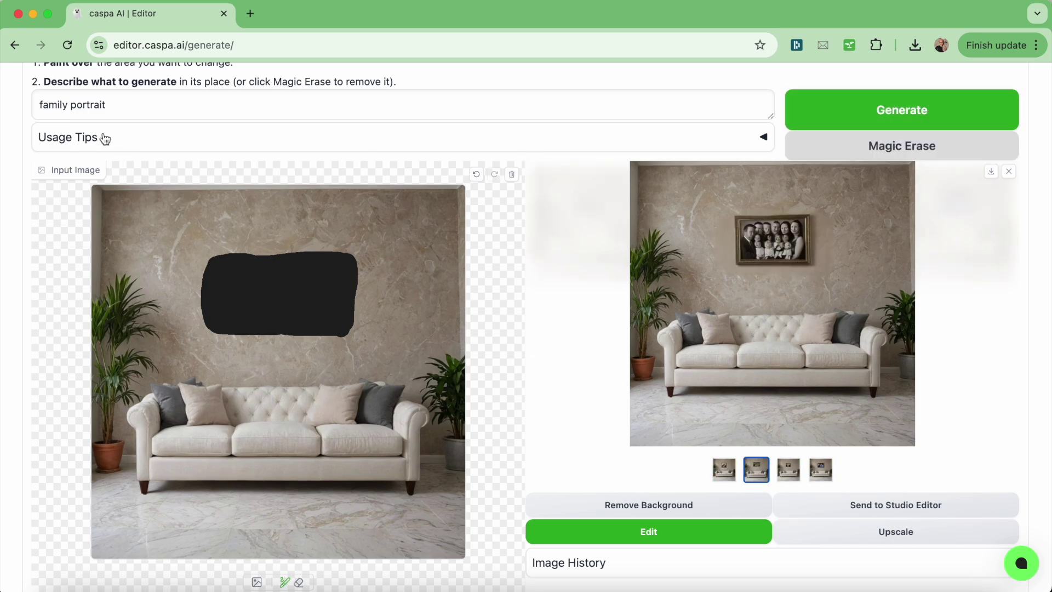
- Change the prompt to 'family painting', regenerate, and compare the results
double_click(92, 106)
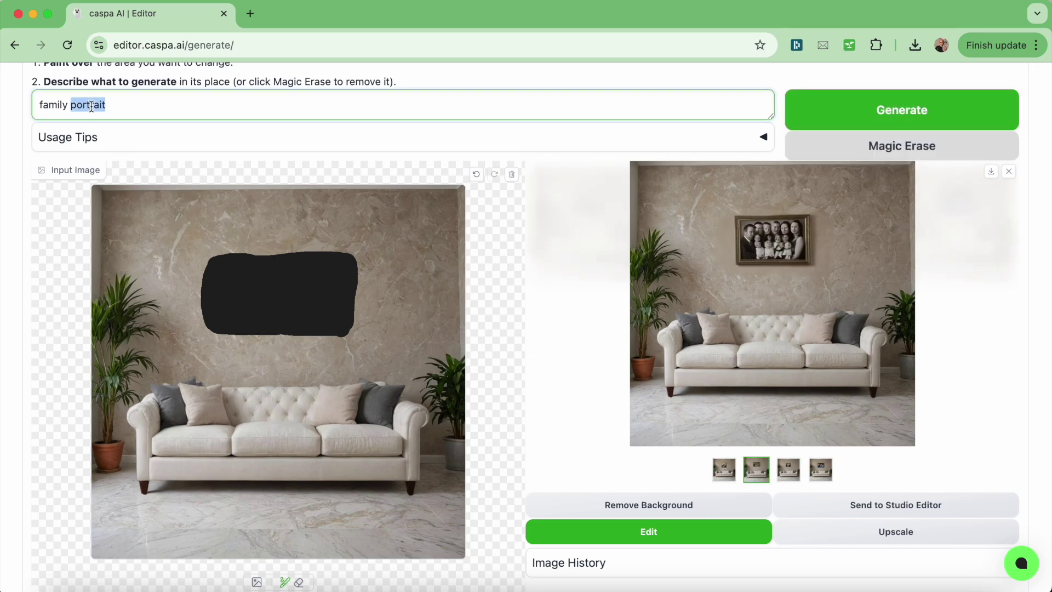
left_click(856, 114)
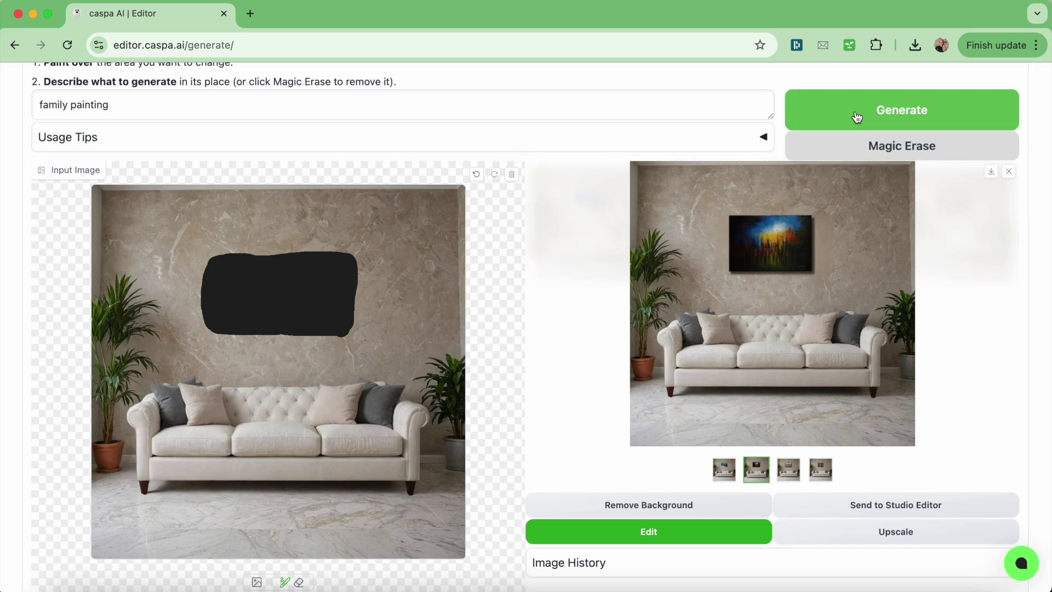
left_click(723, 469)
left_click(788, 470)
left_click(725, 472)
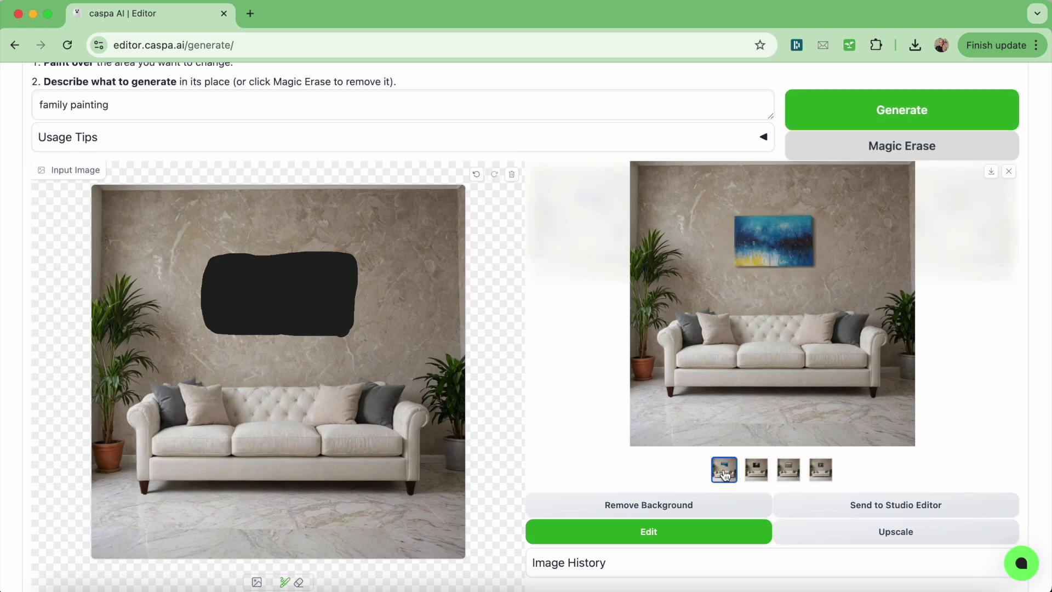
- Enlarge the wall mask, retry 'family portrait', then generate with the prompt 'painting'
left_click_drag(203, 268, 316, 250)
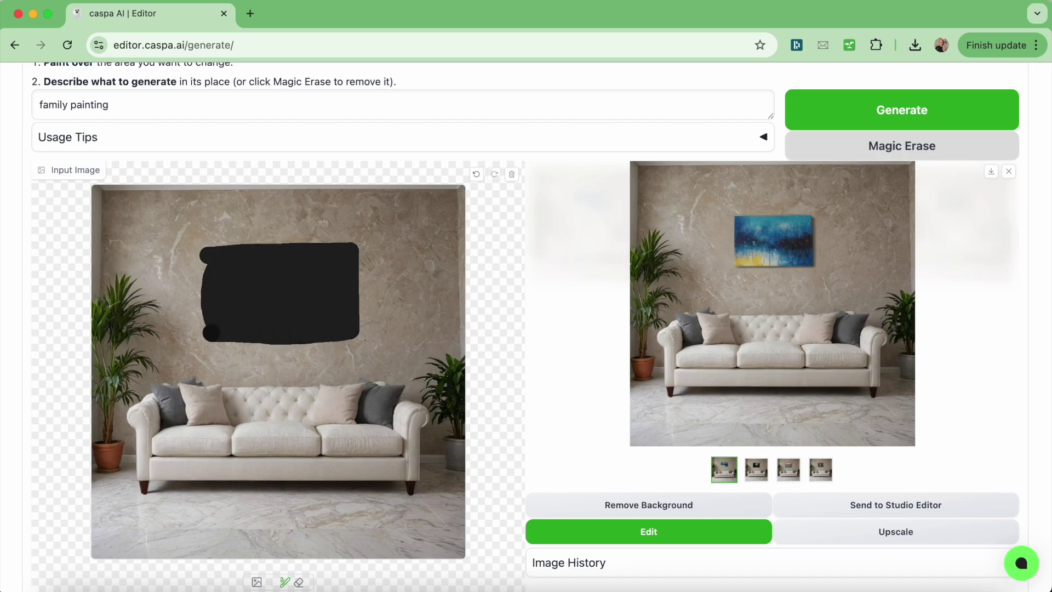
left_click_drag(202, 245, 359, 243)
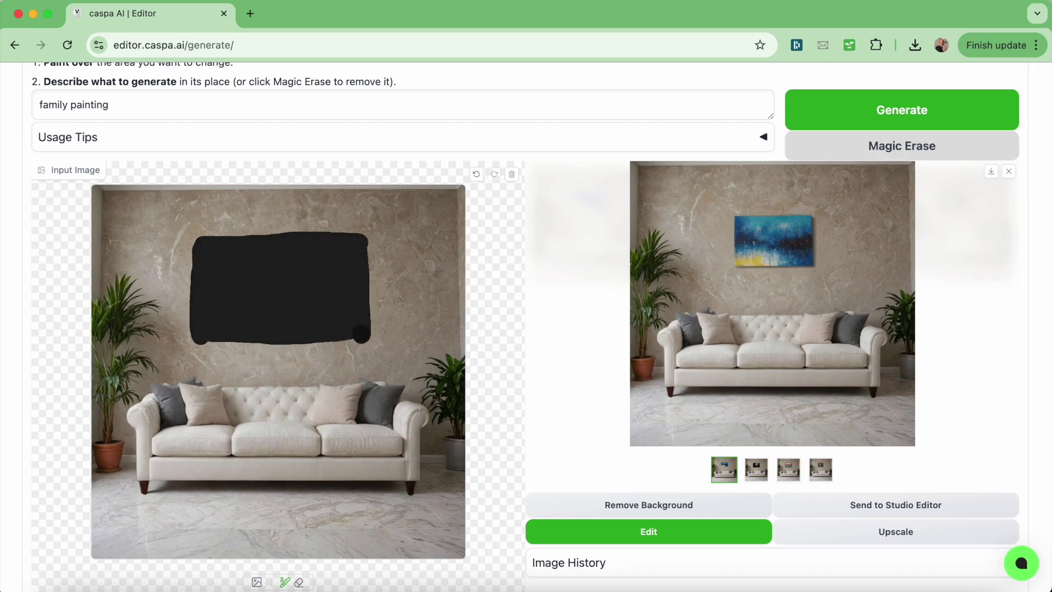
double_click(94, 107)
type("portrait")
left_click(892, 110)
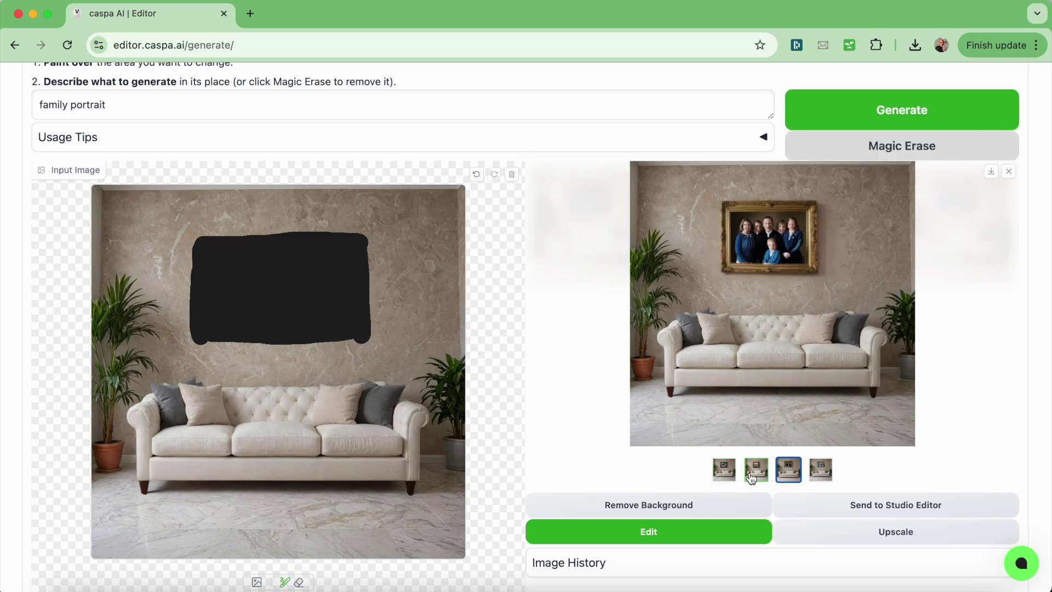
triple_click(81, 106)
type("painting")
left_click(825, 108)
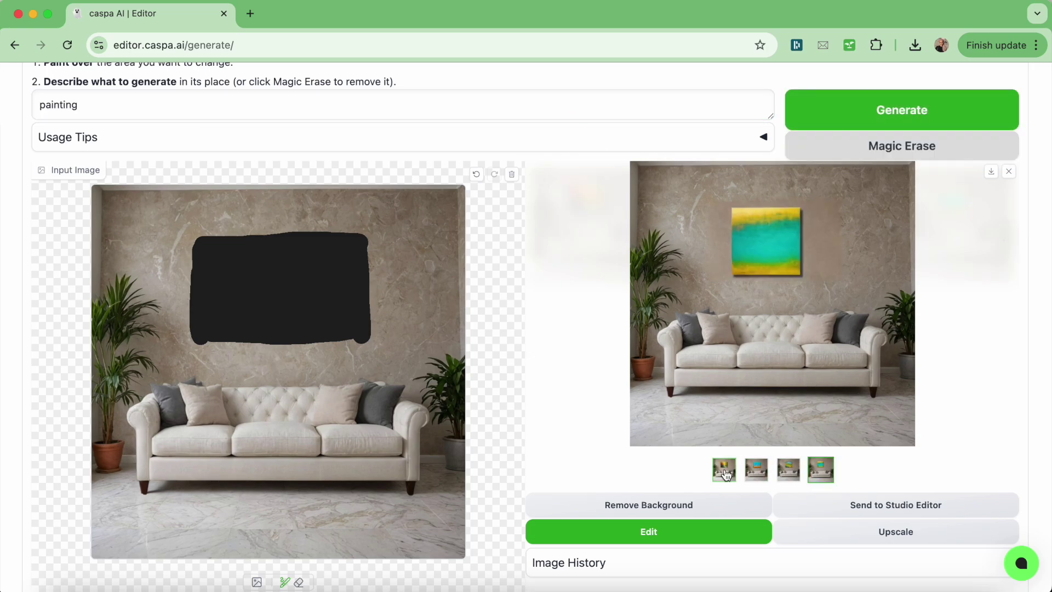
- Download the chosen painting result and open it from Downloads in Preview
left_click(990, 173)
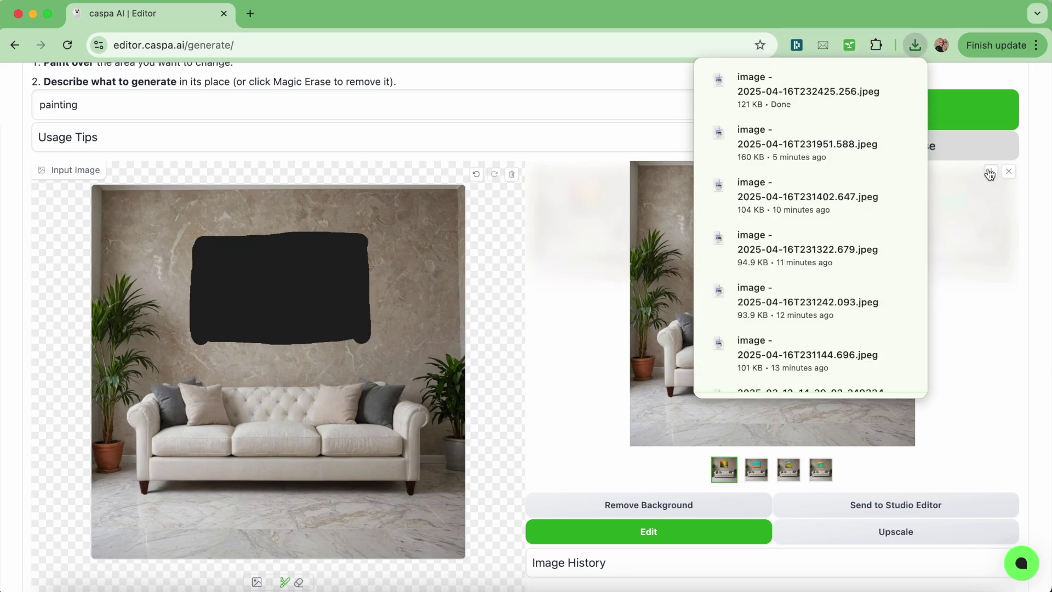
left_click(55, 575)
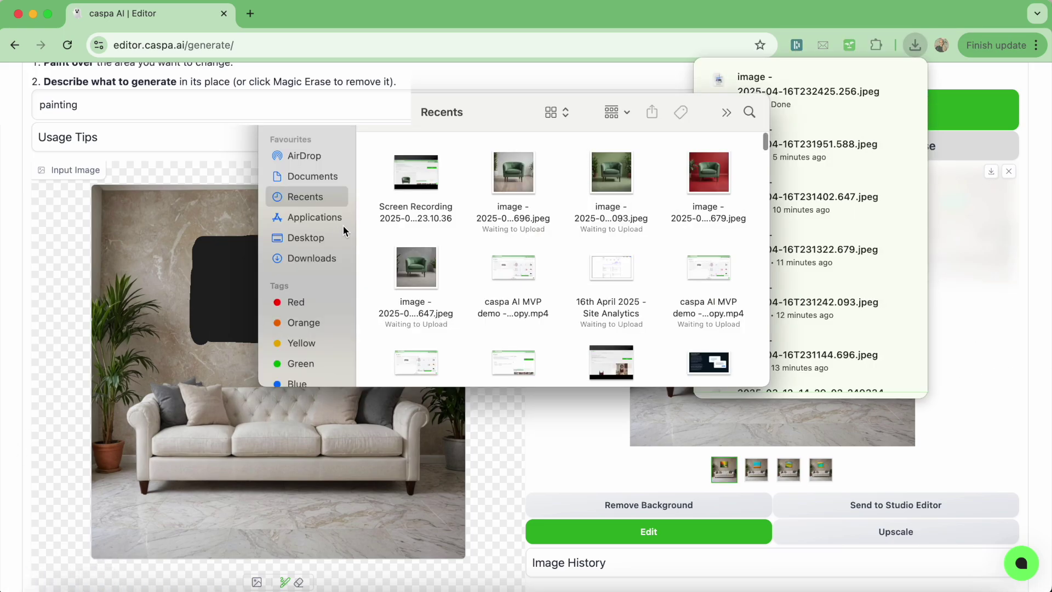
left_click(301, 258)
left_click(507, 175)
double_click(413, 177)
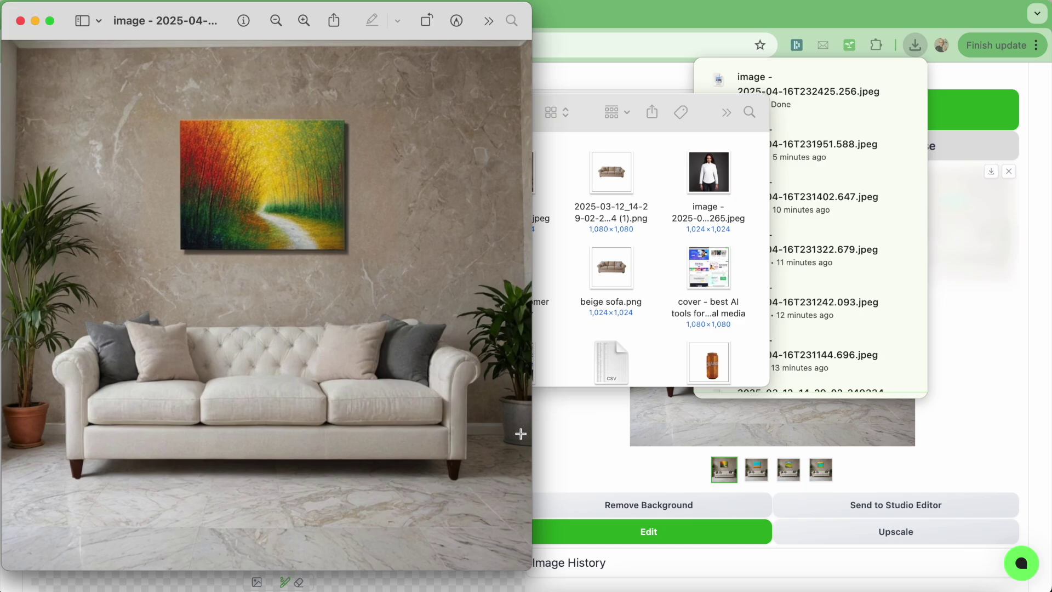
- Arrange and shrink the two sofa photo windows side by side
mouse_move(233, 17)
left_mouse_down()
mouse_move(705, 34)
mouse_move(733, 26)
left_mouse_up()
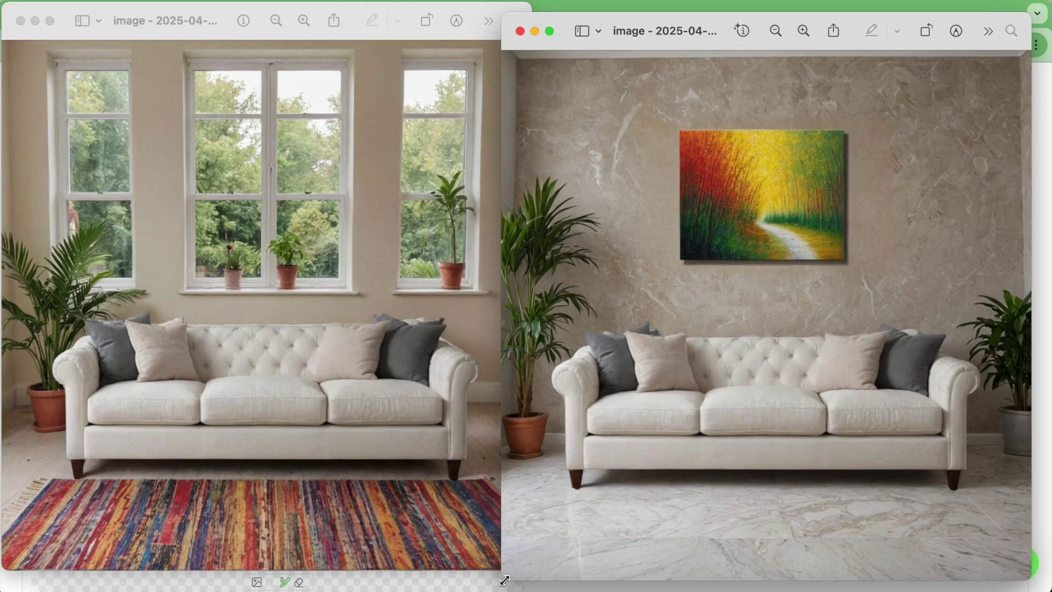
left_click_drag(504, 580, 536, 523)
left_click_drag(527, 570, 489, 532)
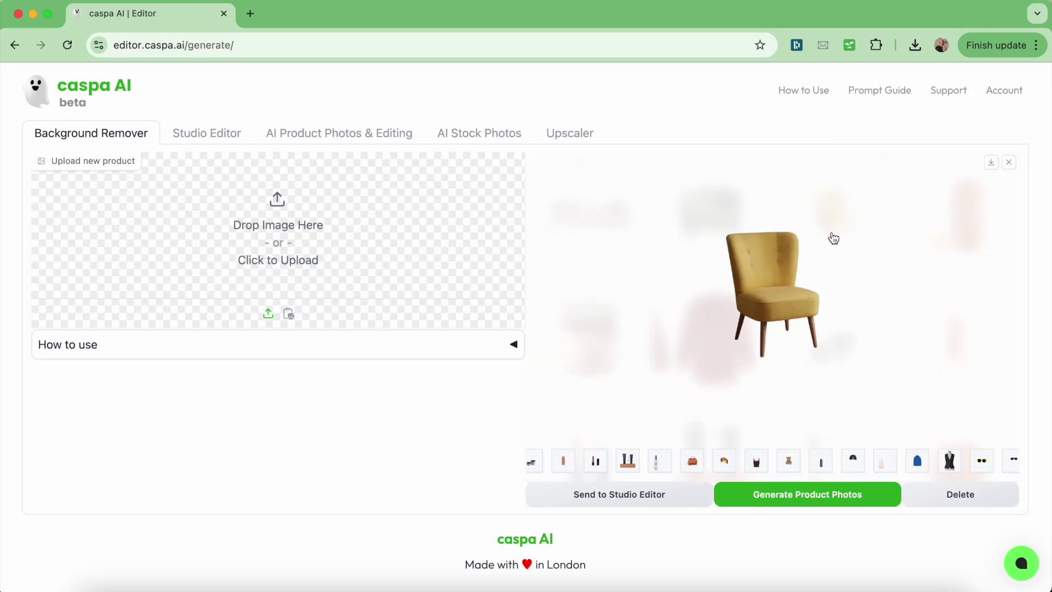
- Generate 'yellow chair' photos on a small rug in a modern bedroom beside a small table
left_click(783, 495)
scroll(500, 343, "down", 2)
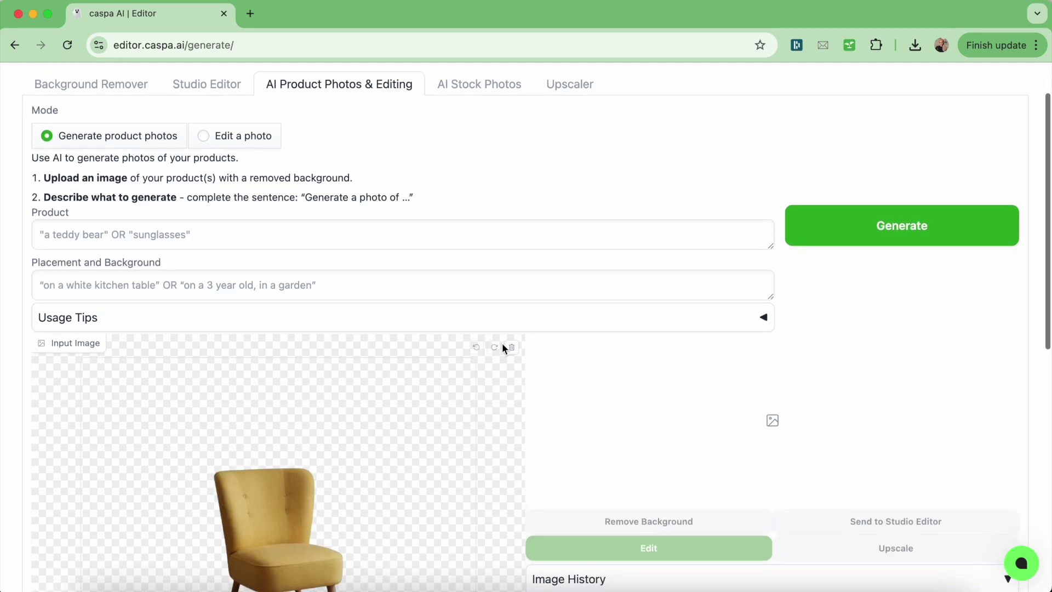
left_click(328, 225)
type("yellow chair")
left_click(317, 291)
type("on top of a small rug on a white floor, in a modern")
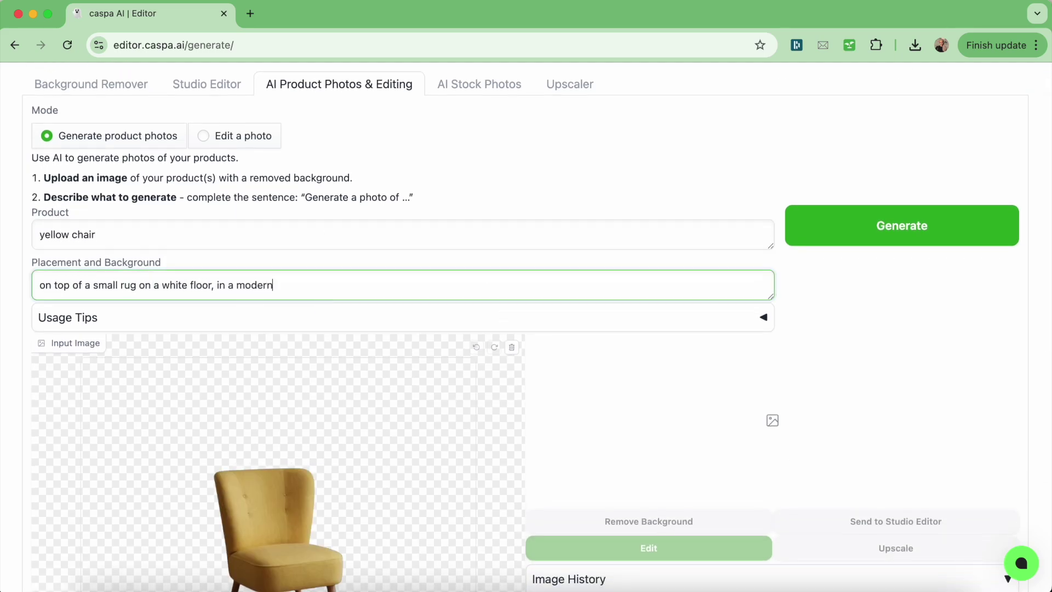
type("able")
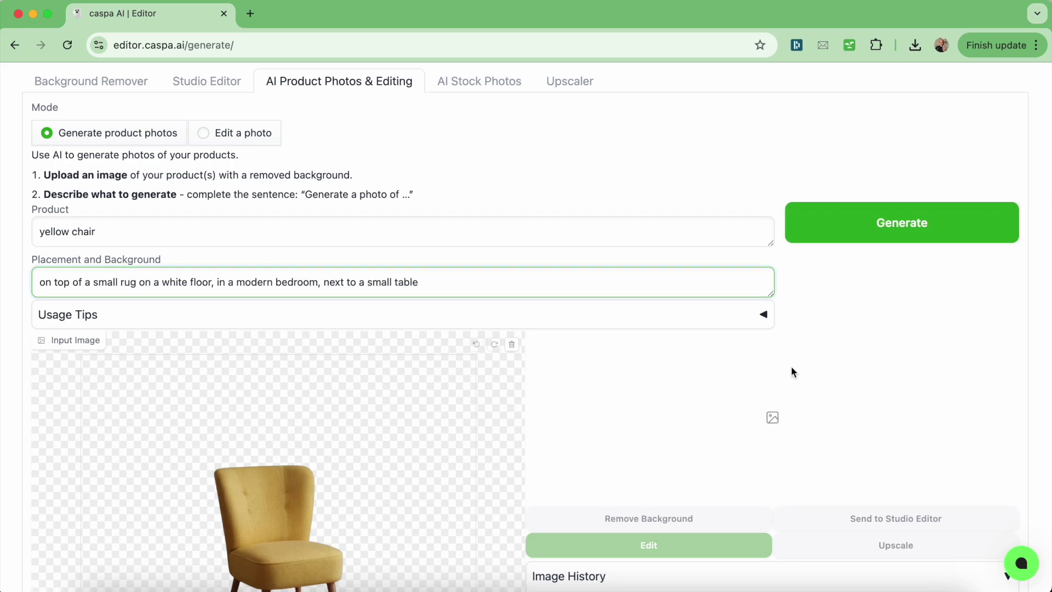
left_click(791, 365)
scroll(790, 366, "down", 3)
left_click(934, 113)
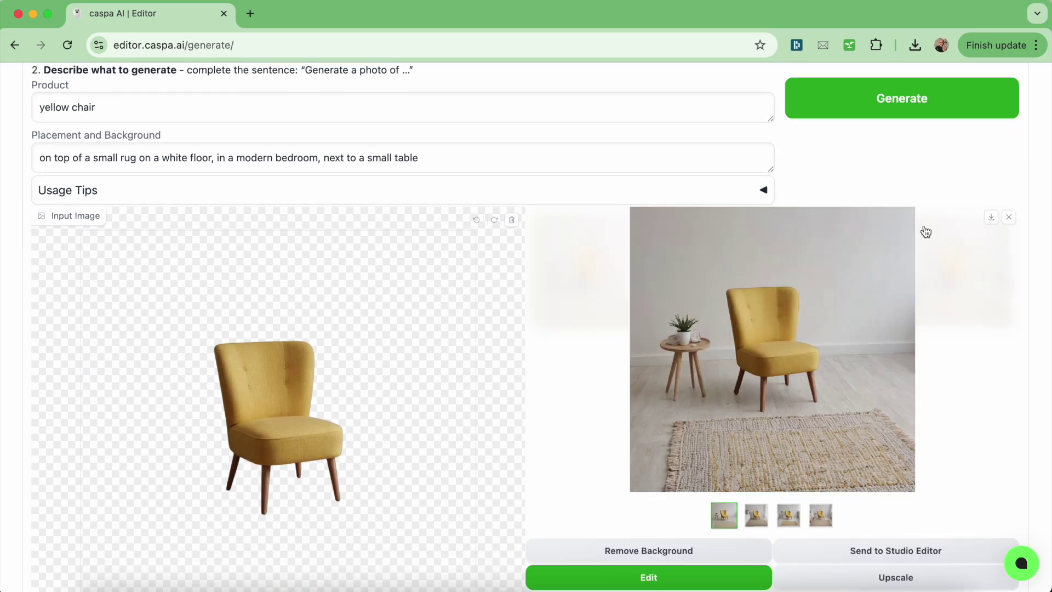
- Browse the yellow-chair results and download the chosen one
left_click(763, 517)
key("Right")
key("Right")
key("Right")
key("Right")
key("Right")
key("Right")
key("Right")
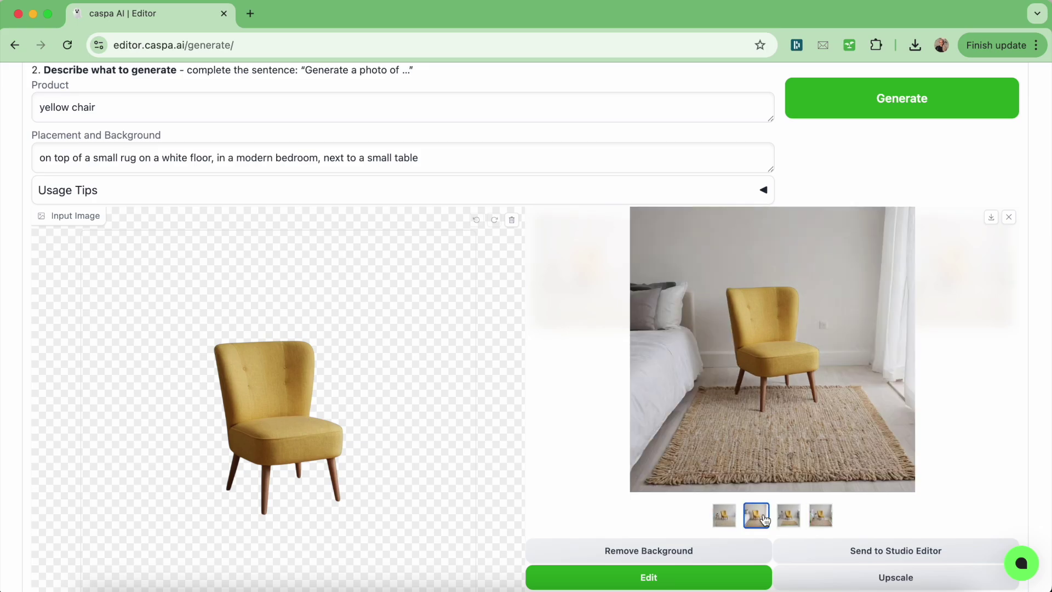
key("Right")
key("Right")
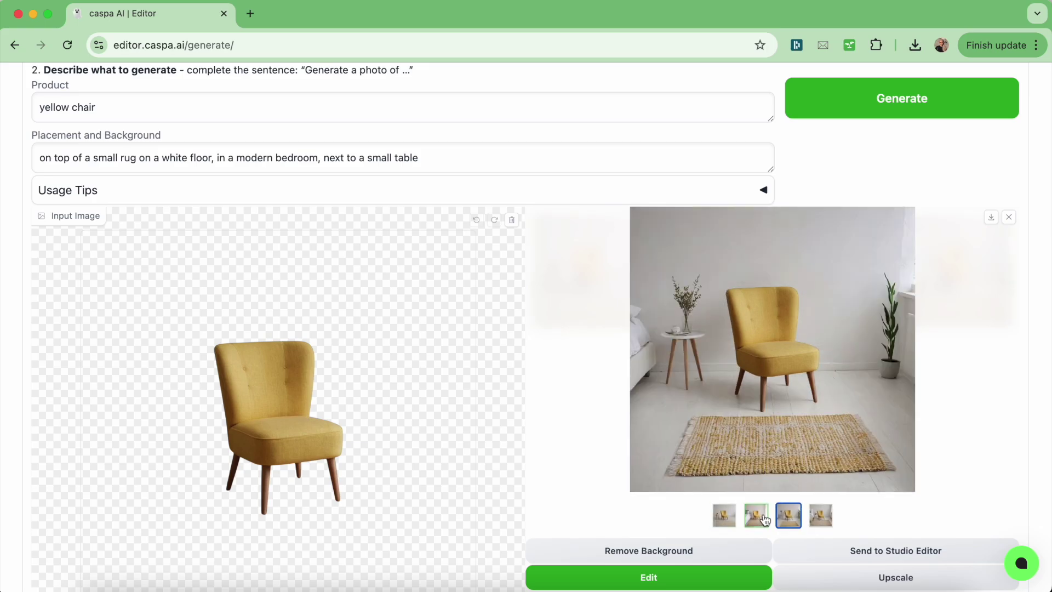
left_click(990, 218)
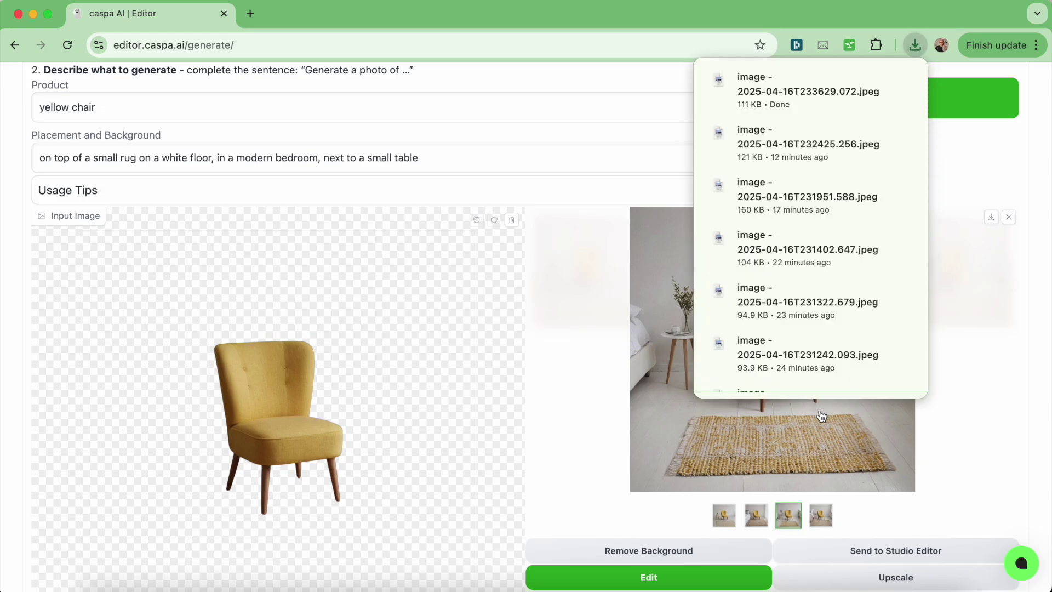